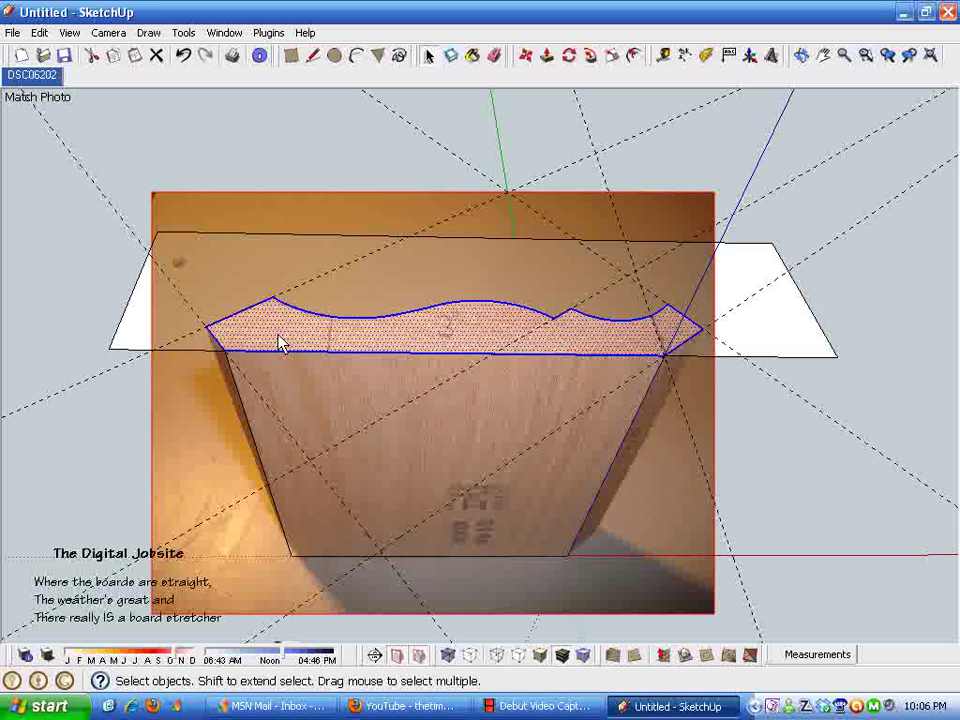
# Copy the traced molding profile face and paste the copy beside the model.
pyautogui.click(134, 58)
pyautogui.scroll(-3, 182, 223)
pyautogui.press('Escape')
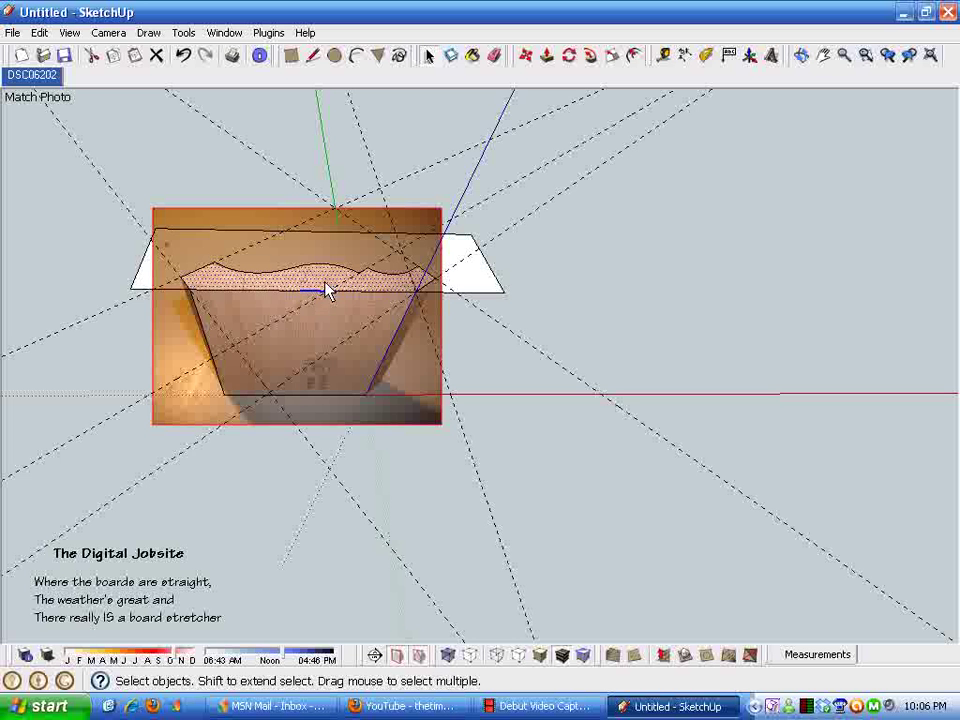
pyautogui.click(113, 56)
pyautogui.click(134, 57)
pyautogui.scroll(-2, 563, 323)
pyautogui.scroll(1, 741, 321)
pyautogui.keyDown('shift'); pyautogui.moveTo(741, 321); pyautogui.dragTo(563, 336, button='middle'); pyautogui.keyUp('shift')
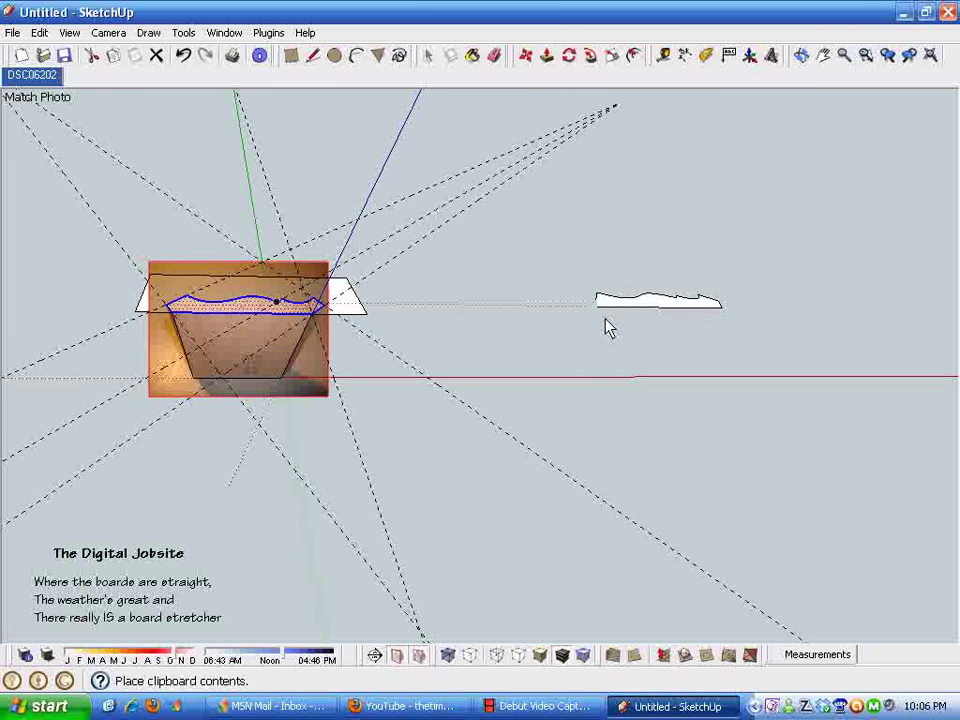
pyautogui.click(605, 325)
# Box-select the photo-matched geometry.
pyautogui.moveTo(709, 399); pyautogui.dragTo(645, 426, button='middle')
pyautogui.press('space')
pyautogui.moveTo(497, 177); pyautogui.dragTo(131, 512)
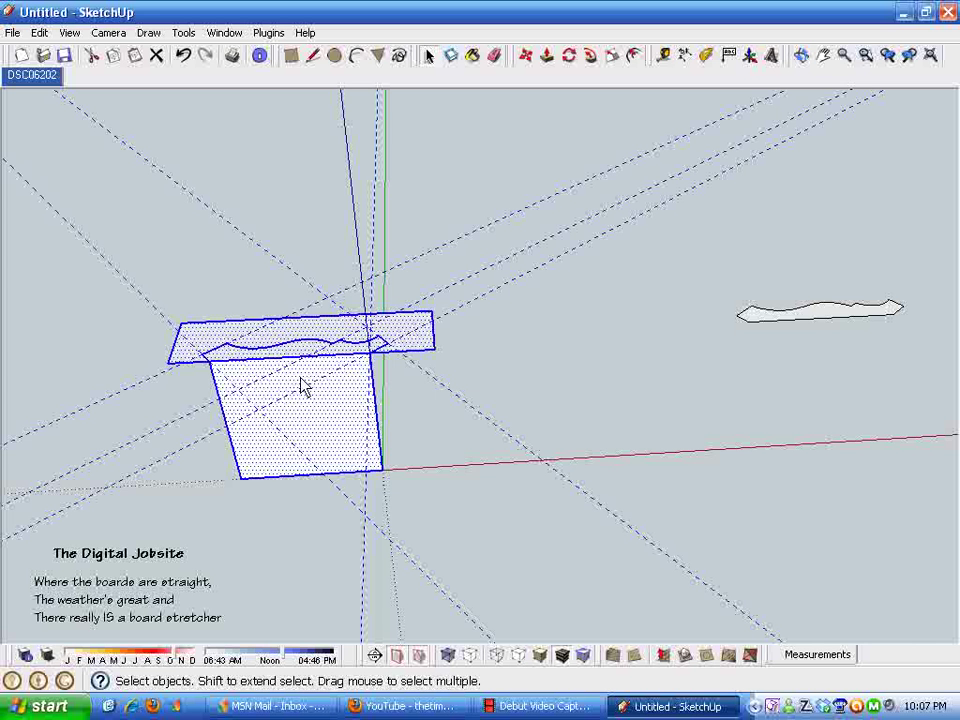
# Hide the selected photo-matched geometry.
pyautogui.rightClick(340, 418)
pyautogui.click(364, 451)
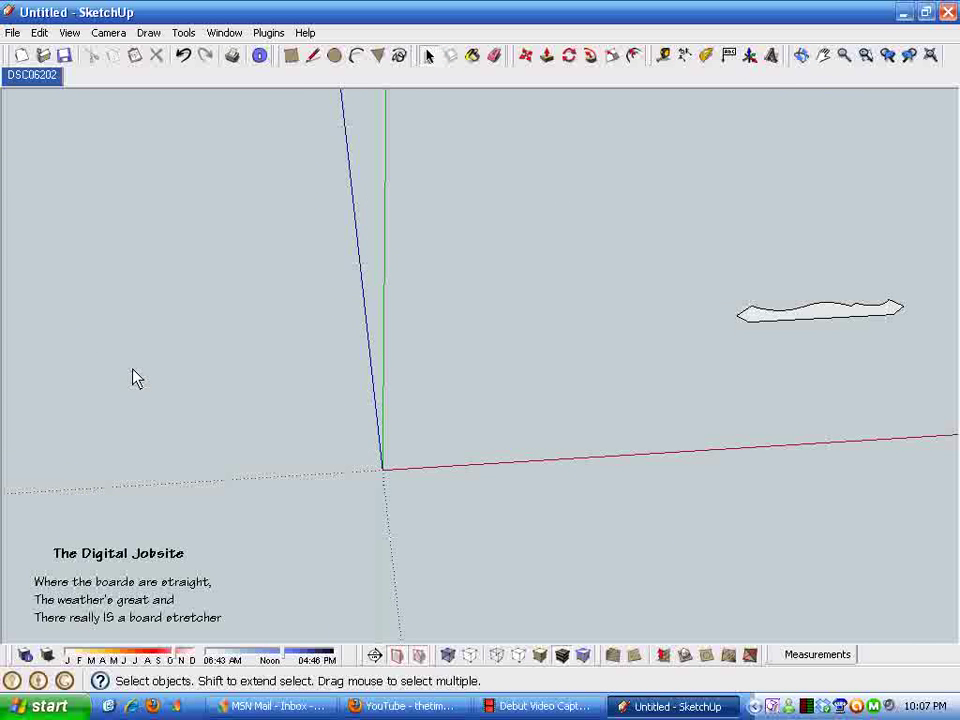
pyautogui.moveTo(112, 362); pyautogui.dragTo(330, 262, button='middle')
# Move the copied profile farther along the red axis.
pyautogui.moveTo(318, 242); pyautogui.dragTo(546, 371)
pyautogui.click(527, 57)
pyautogui.click(411, 311)
pyautogui.click(671, 324)
pyautogui.moveTo(756, 396); pyautogui.dragTo(613, 481, button='middle')
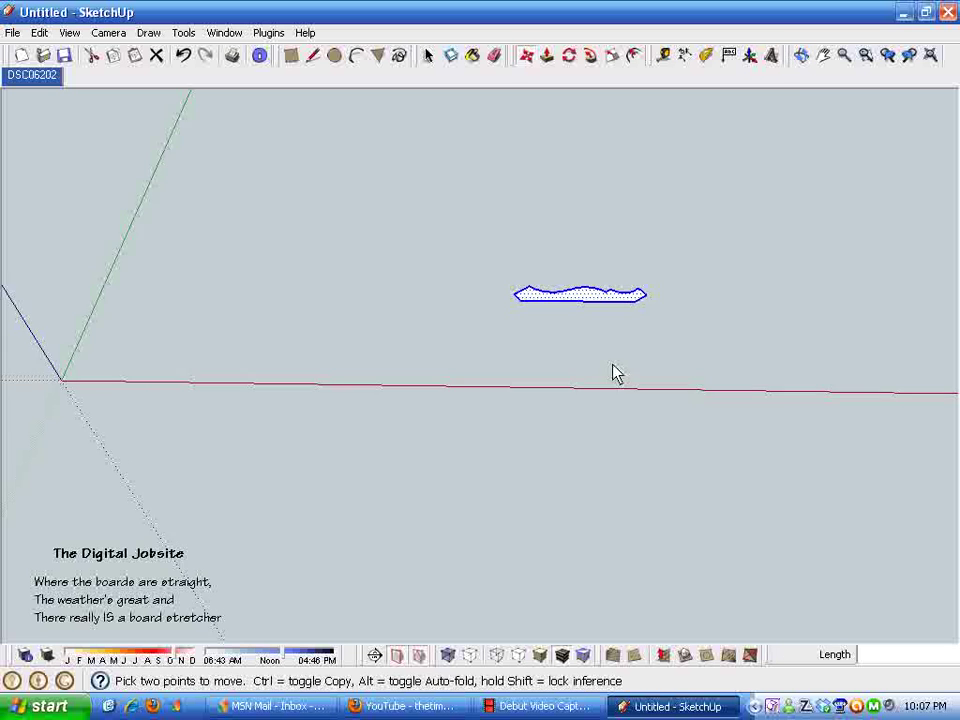
pyautogui.scroll(3, 606, 339)
pyautogui.moveTo(606, 339); pyautogui.dragTo(654, 364, button='middle')
pyautogui.scroll(4, 611, 325)
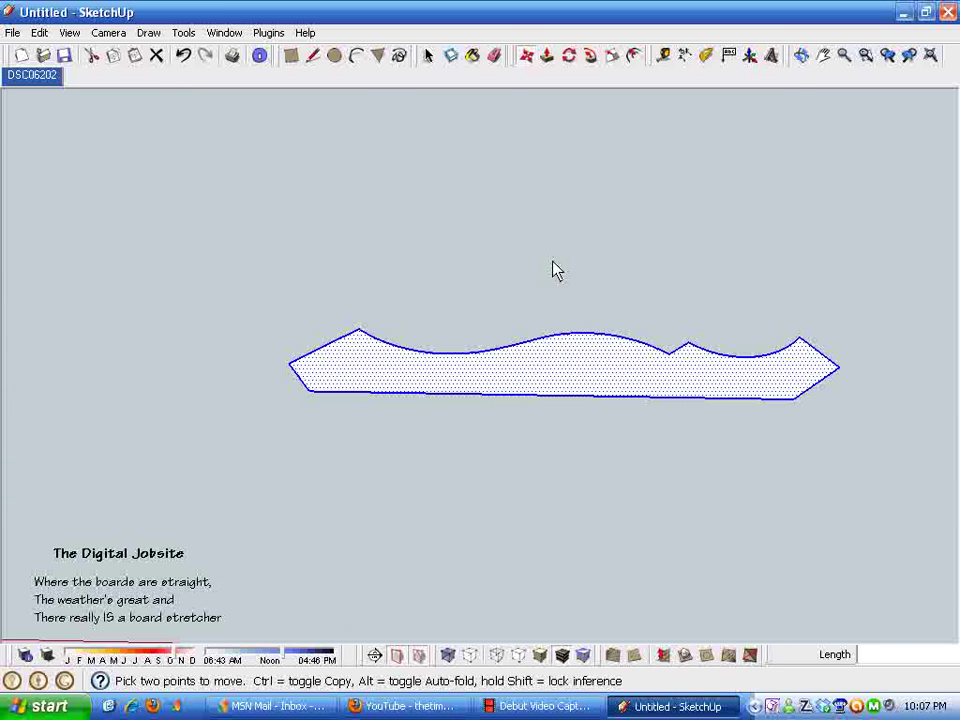
# Make the profile face into a group.
pyautogui.press('space')
pyautogui.rightClick(542, 377)
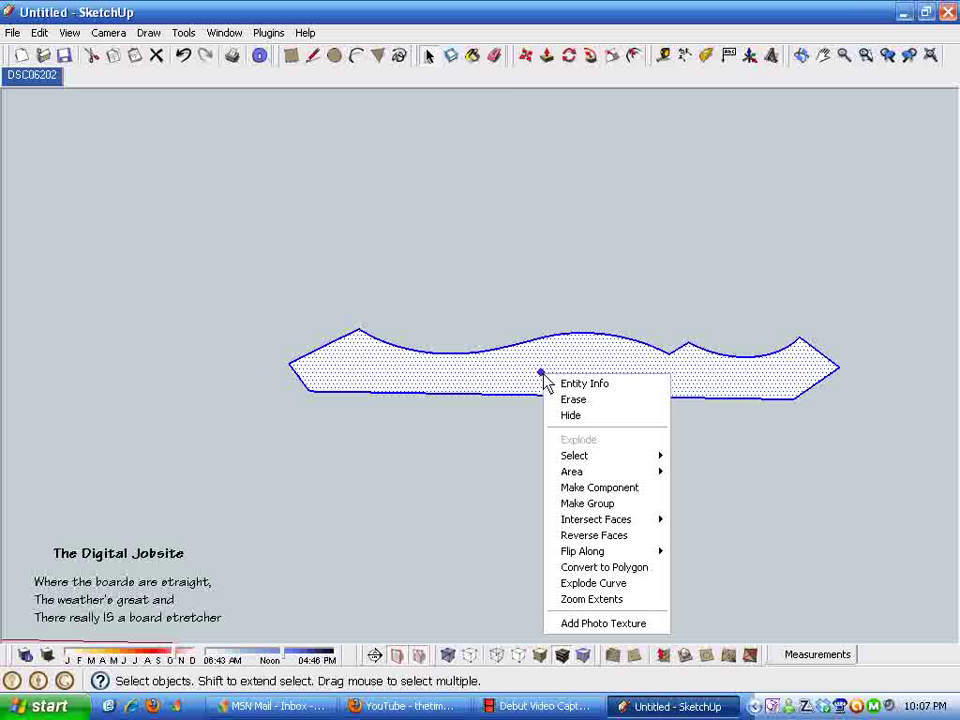
pyautogui.click(604, 503)
pyautogui.scroll(-4, 525, 255)
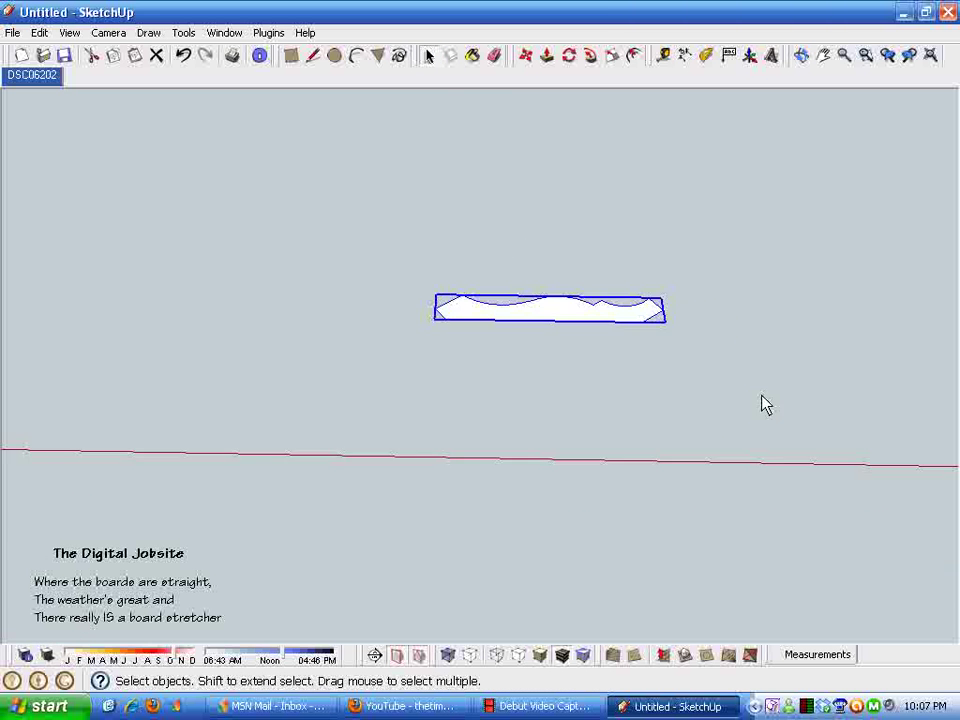
pyautogui.scroll(-2, 859, 469)
pyautogui.moveTo(859, 469); pyautogui.dragTo(396, 470, button='middle')
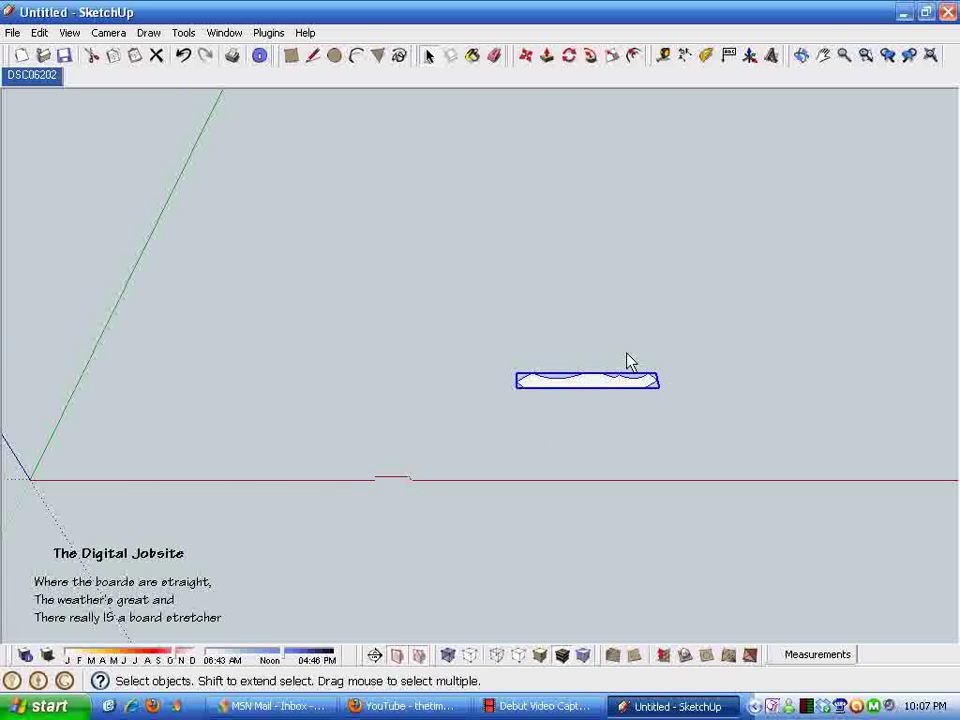
pyautogui.moveTo(660, 430); pyautogui.dragTo(530, 468, button='middle')
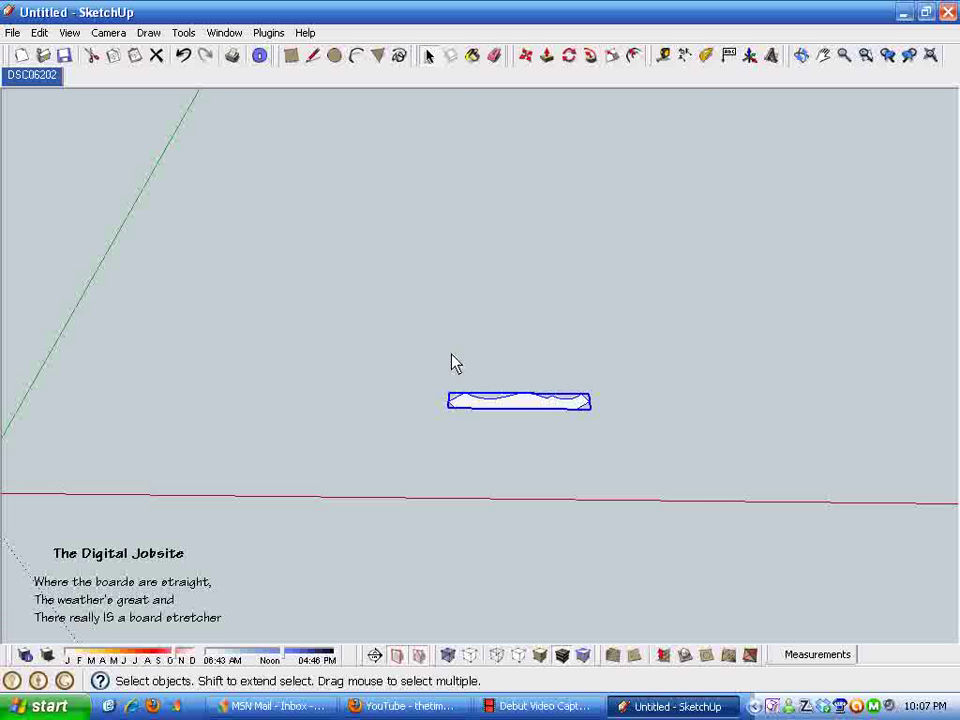
# Try the Rotate tool on the profile group twice, cancelling each time.
pyautogui.click(568, 56)
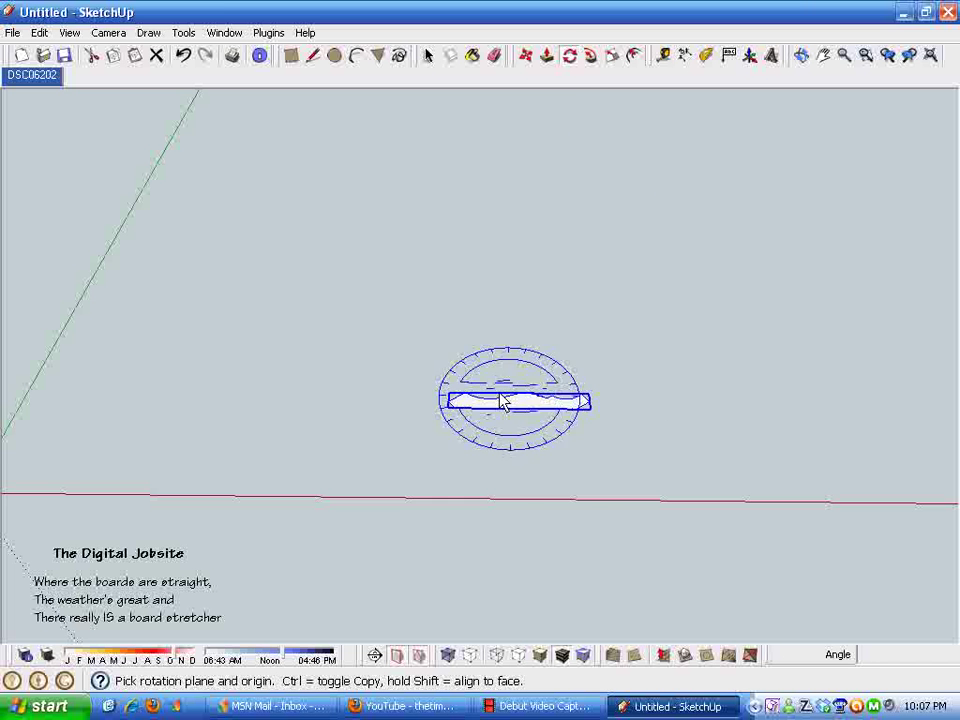
pyautogui.press('space')
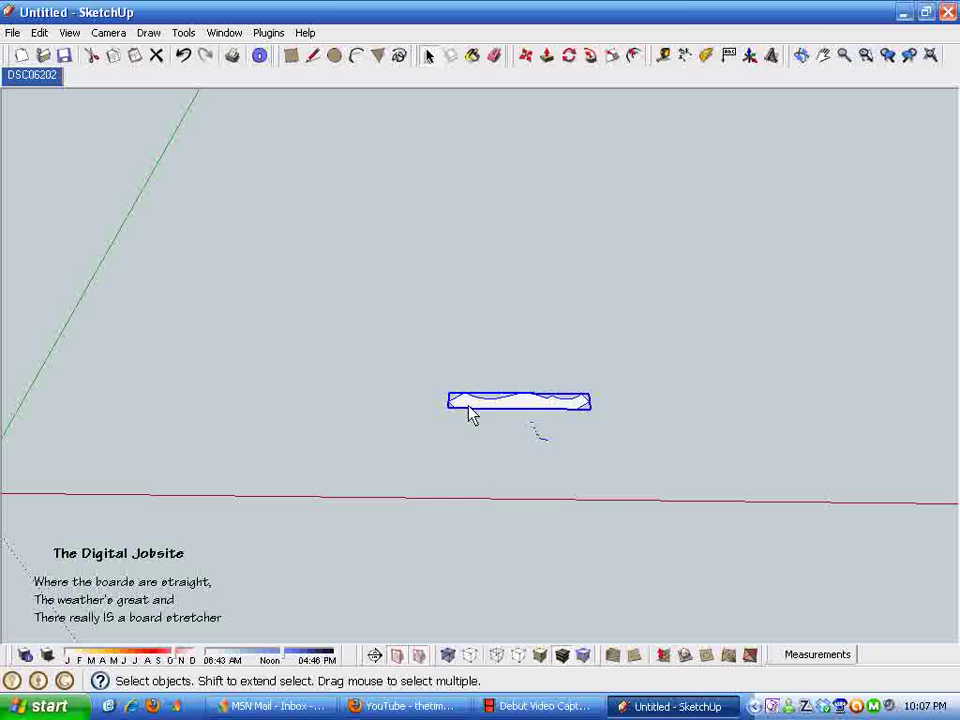
pyautogui.click(568, 57)
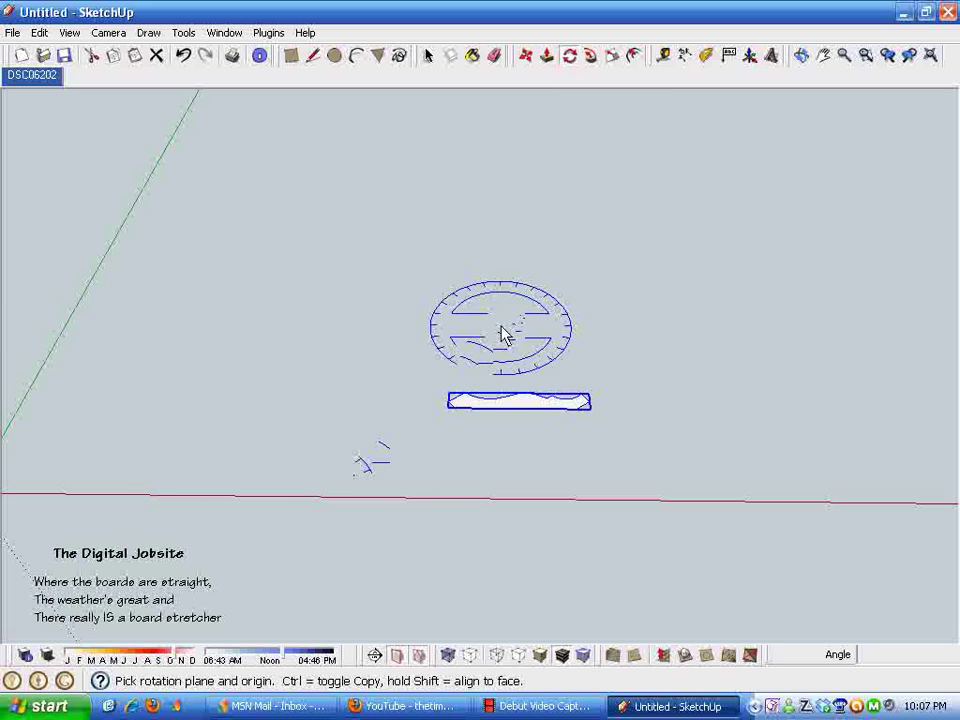
pyautogui.press('space')
# Draw a rectangle and push/pull it up into a tall box.
pyautogui.click(291, 55)
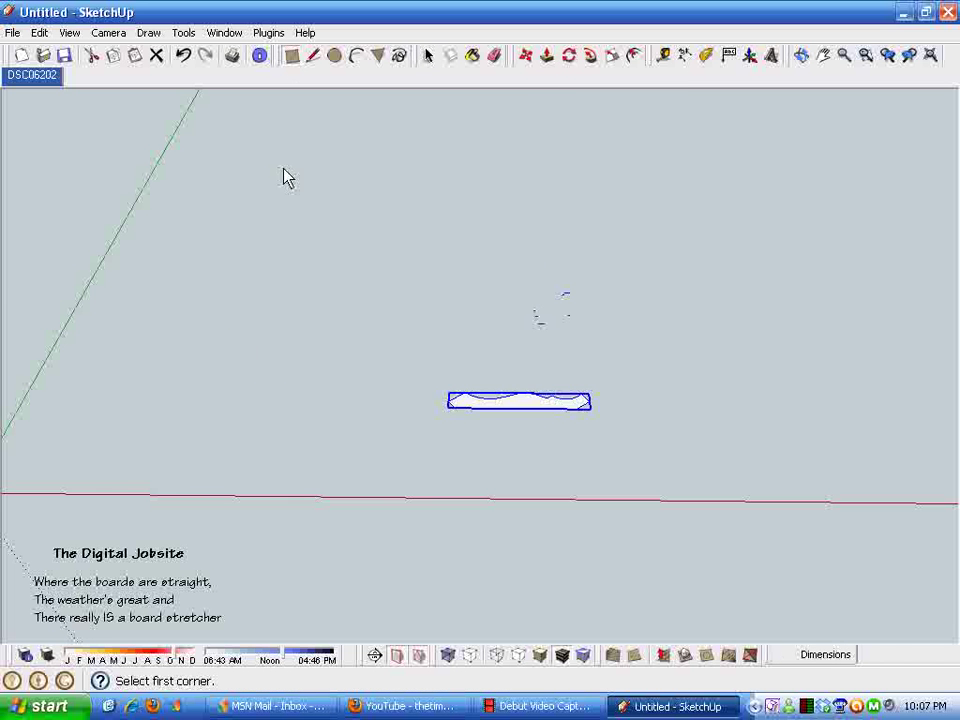
pyautogui.click(212, 327)
pyautogui.click(326, 404)
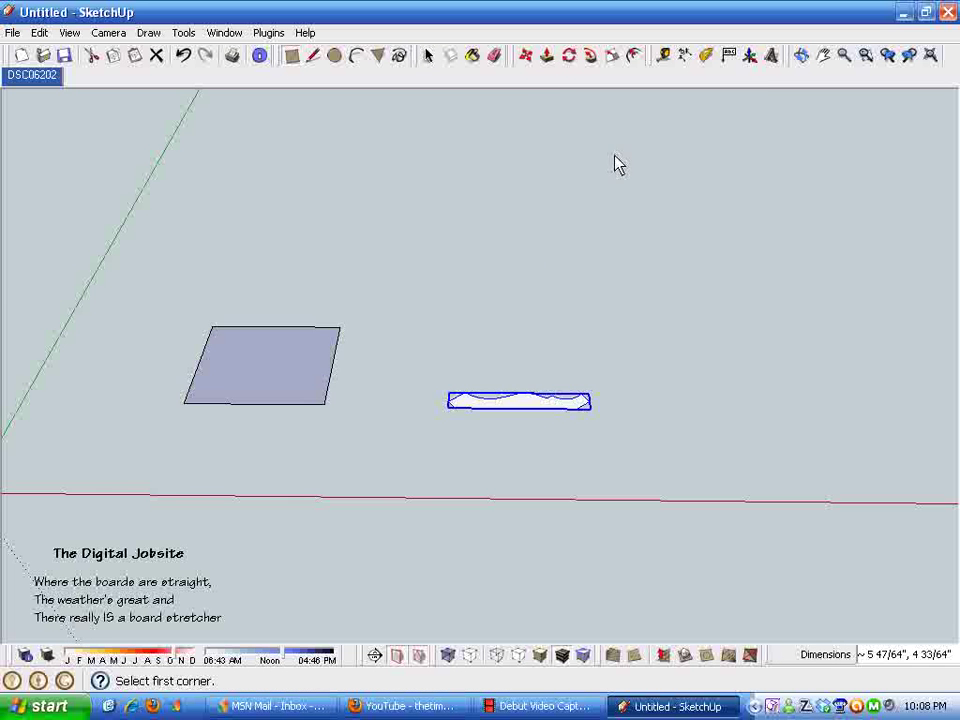
pyautogui.click(547, 55)
pyautogui.moveTo(305, 345); pyautogui.dragTo(332, 257)
pyautogui.press('space')
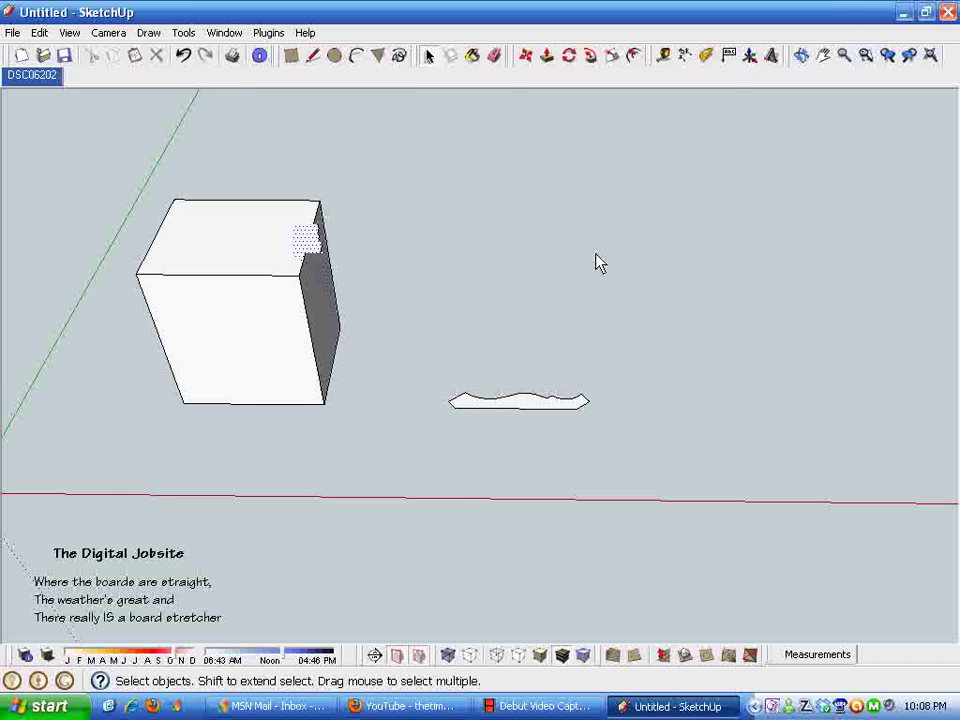
# Select the molding profile group for rotation.
pyautogui.moveTo(596, 262)
pyautogui.mouseDown(button='middle')
pyautogui.moveTo(600, 313)
pyautogui.moveTo(577, 261)
pyautogui.mouseUp(button='middle')
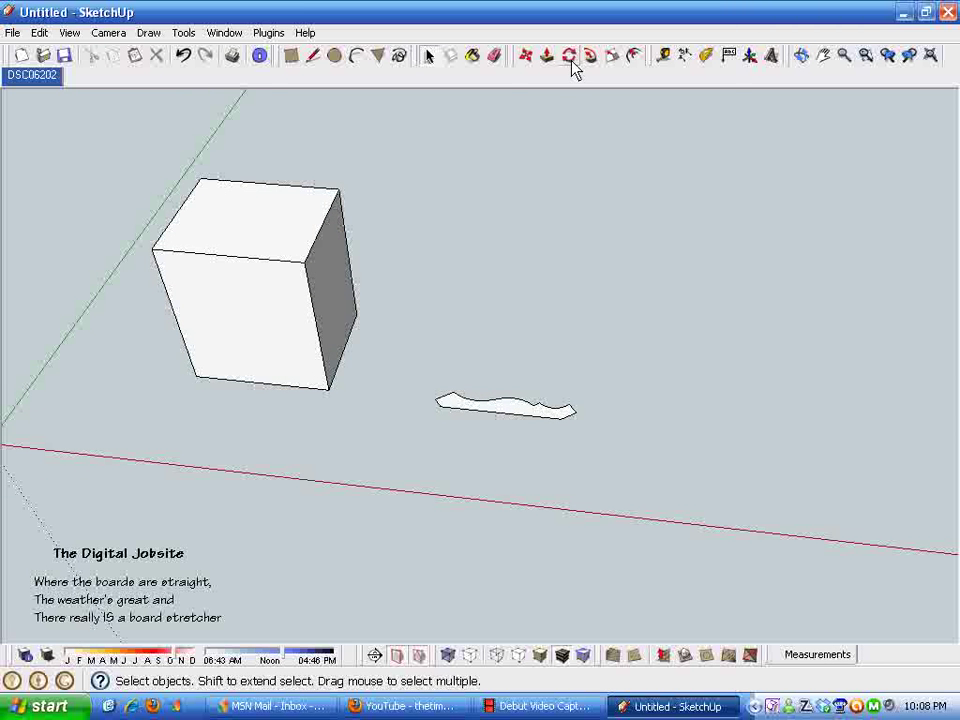
pyautogui.click(526, 418)
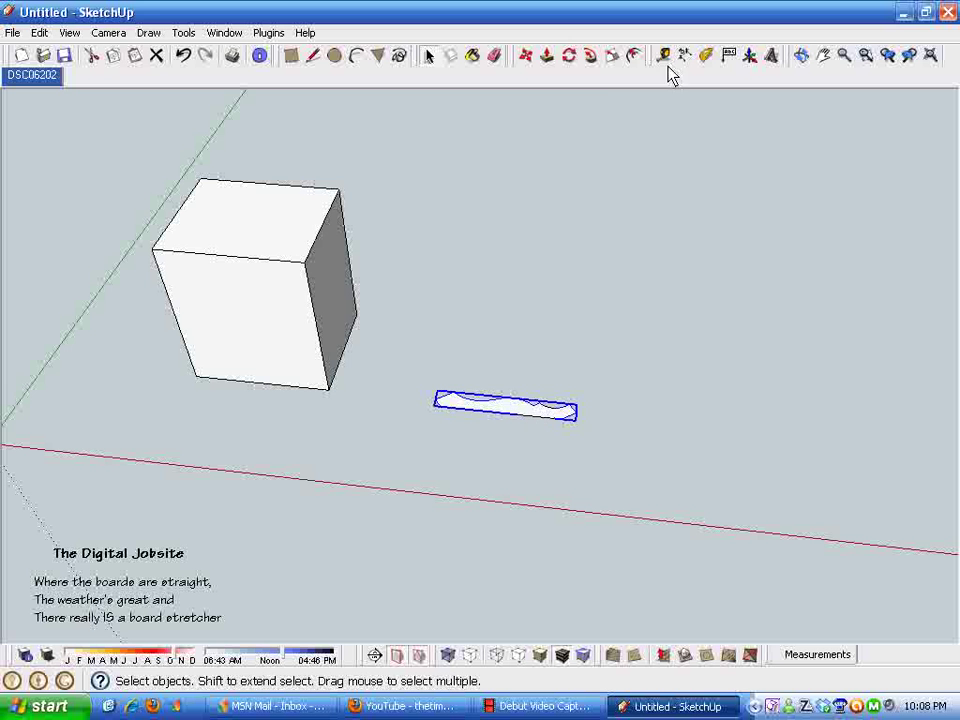
pyautogui.click(571, 57)
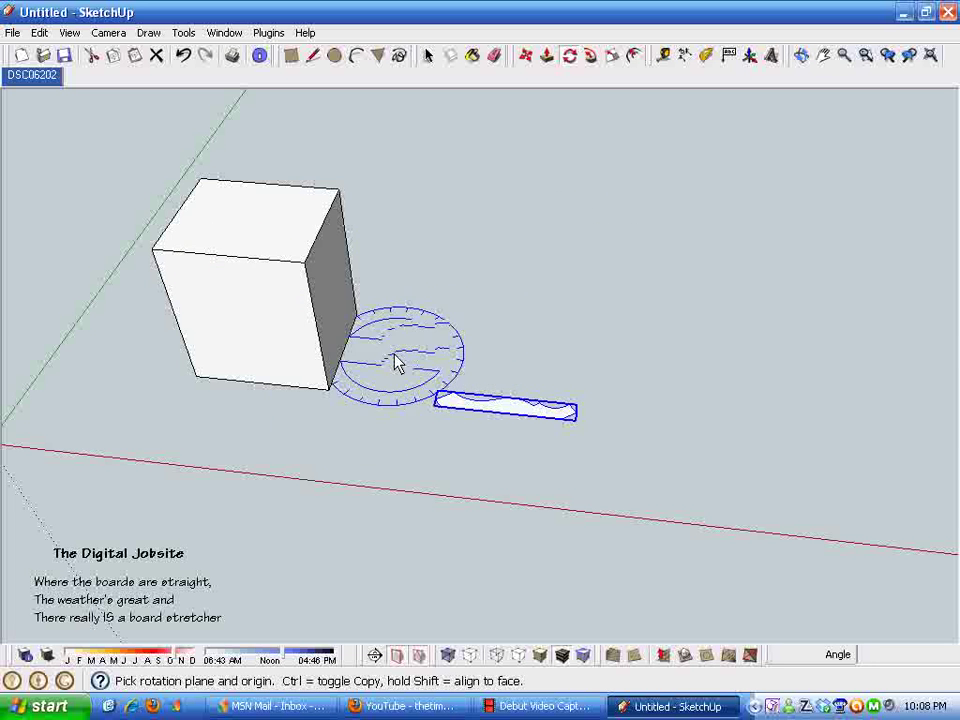
# Rotate the profile group 90° about its corner so it stands on its long edge.
pyautogui.moveTo(780, 393); pyautogui.dragTo(396, 388, button='middle')
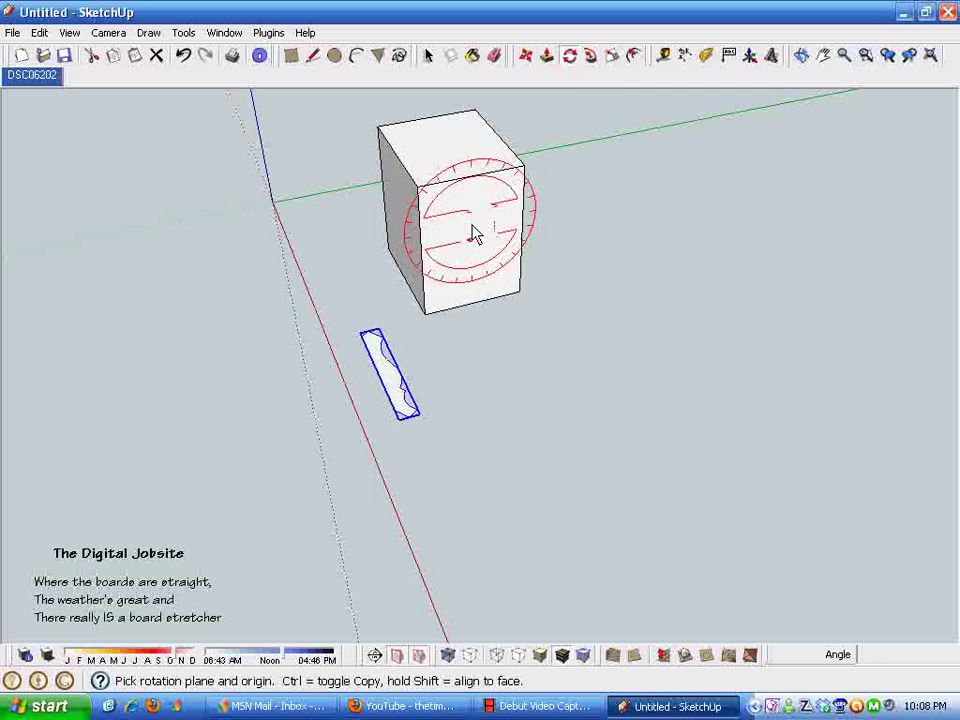
pyautogui.scroll(4, 412, 468)
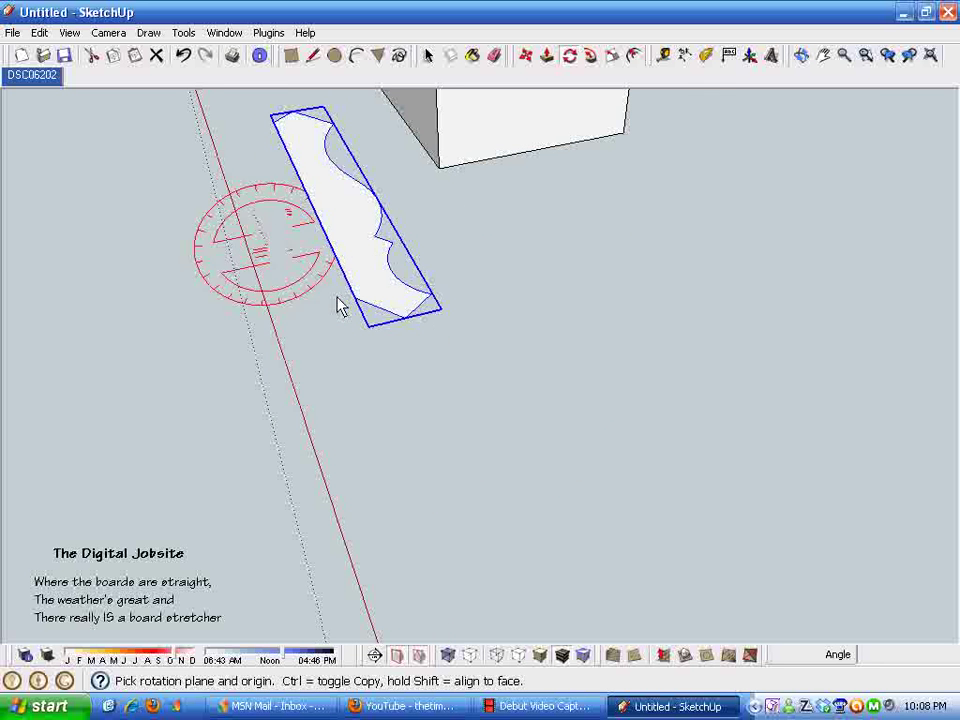
pyautogui.scroll(5, 375, 336)
pyautogui.scroll(-3, 407, 377)
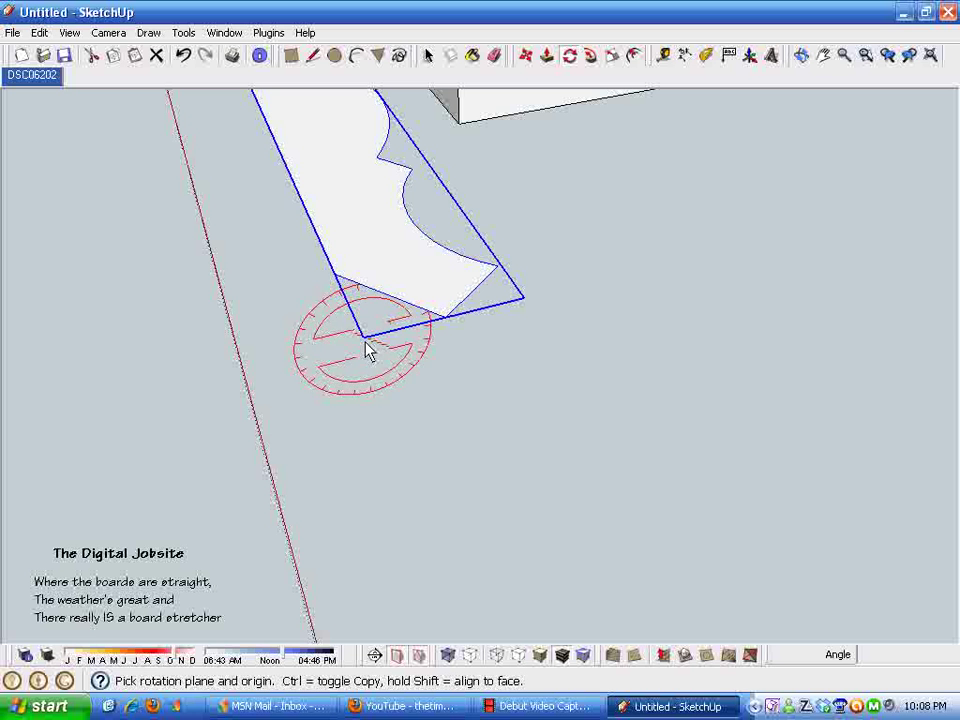
pyautogui.click(334, 274)
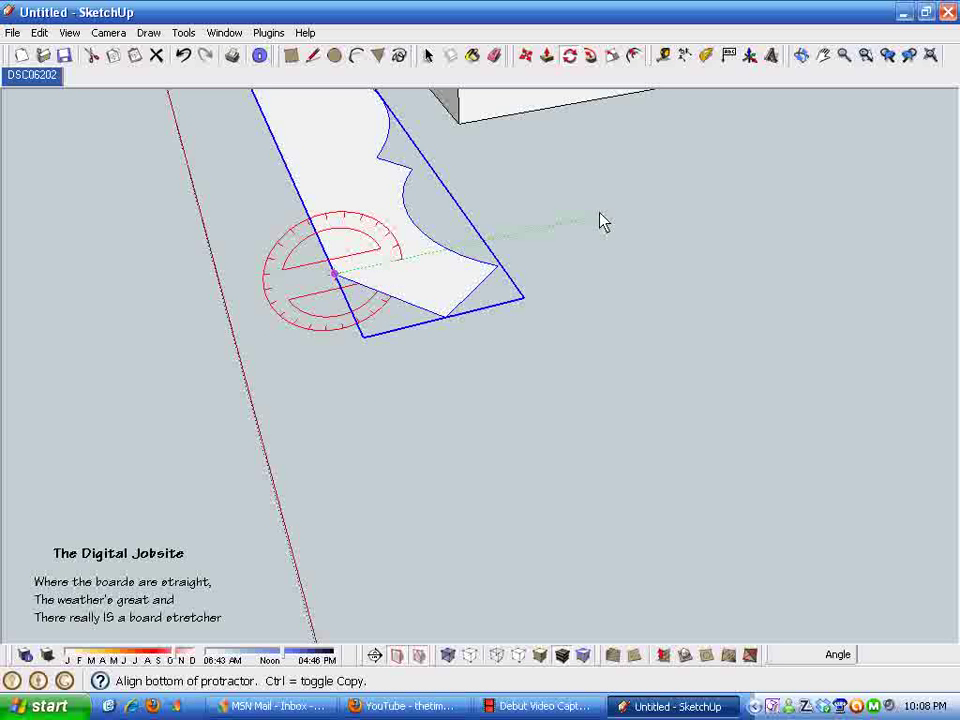
pyautogui.click(636, 221)
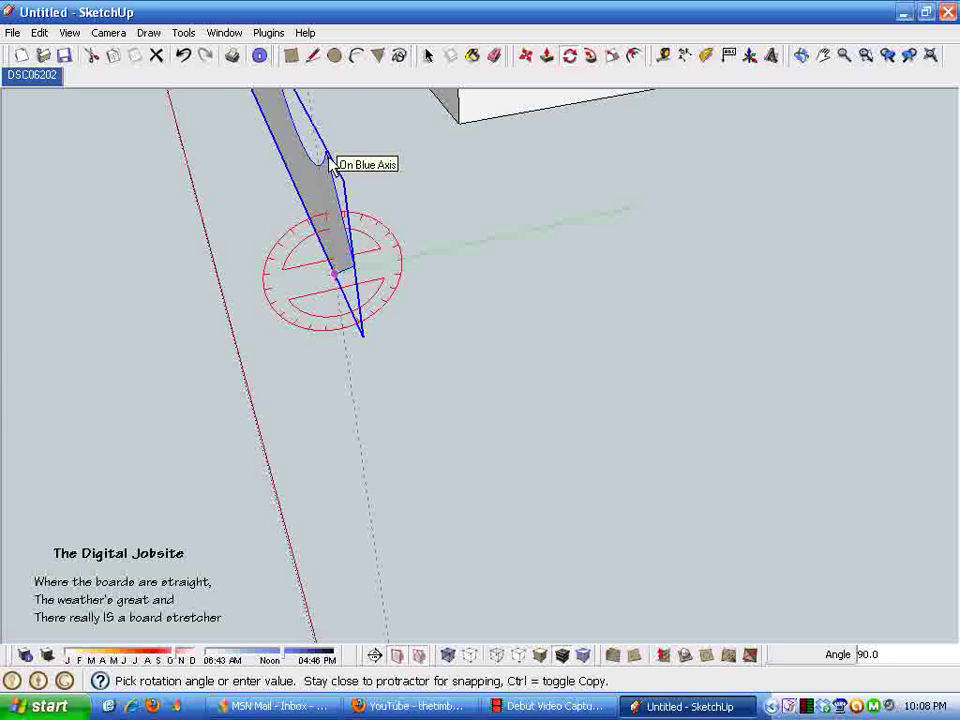
pyautogui.click(345, 168)
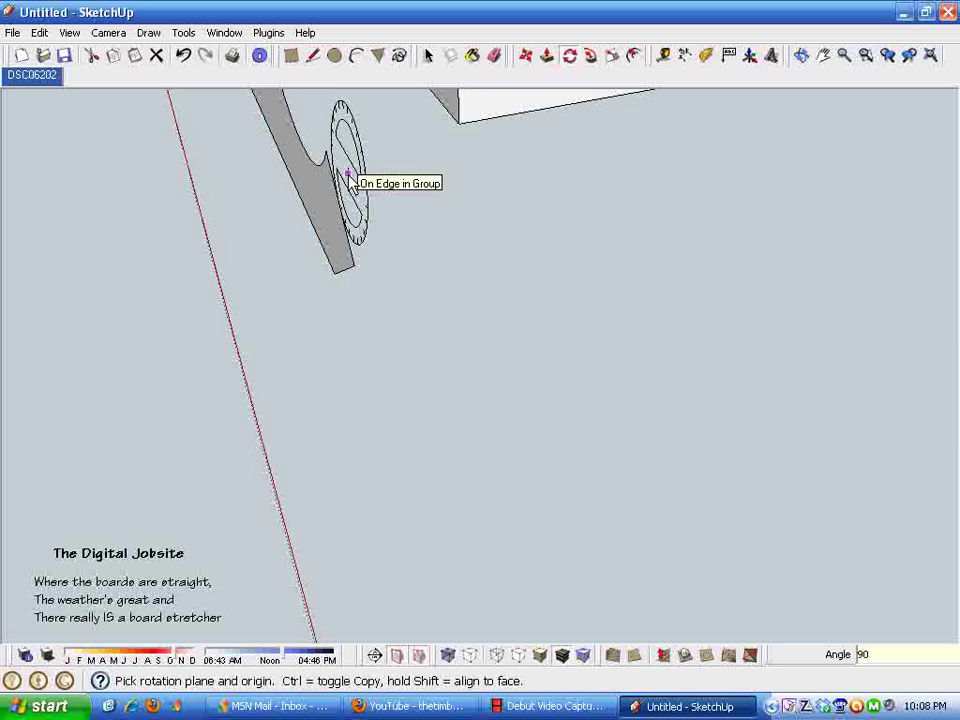
pyautogui.moveTo(348, 175); pyautogui.dragTo(448, 288, button='middle')
pyautogui.moveTo(628, 454); pyautogui.dragTo(699, 437, button='middle')
# Rotate the upright profile 37° about its bottom edge.
pyautogui.moveTo(418, 364); pyautogui.dragTo(360, 330, button='middle')
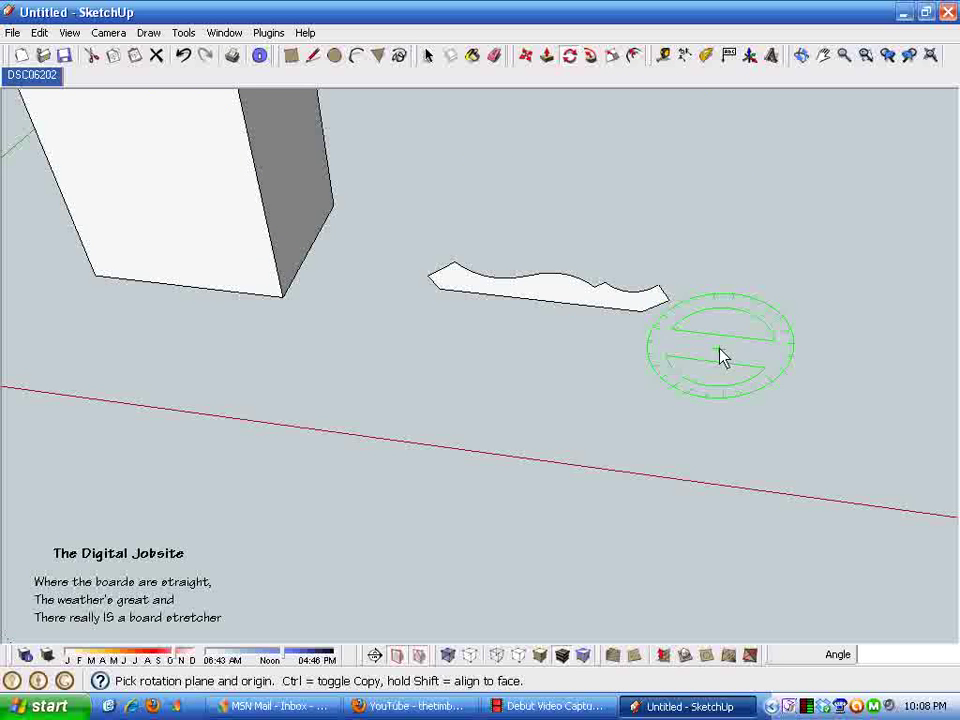
pyautogui.click(641, 311)
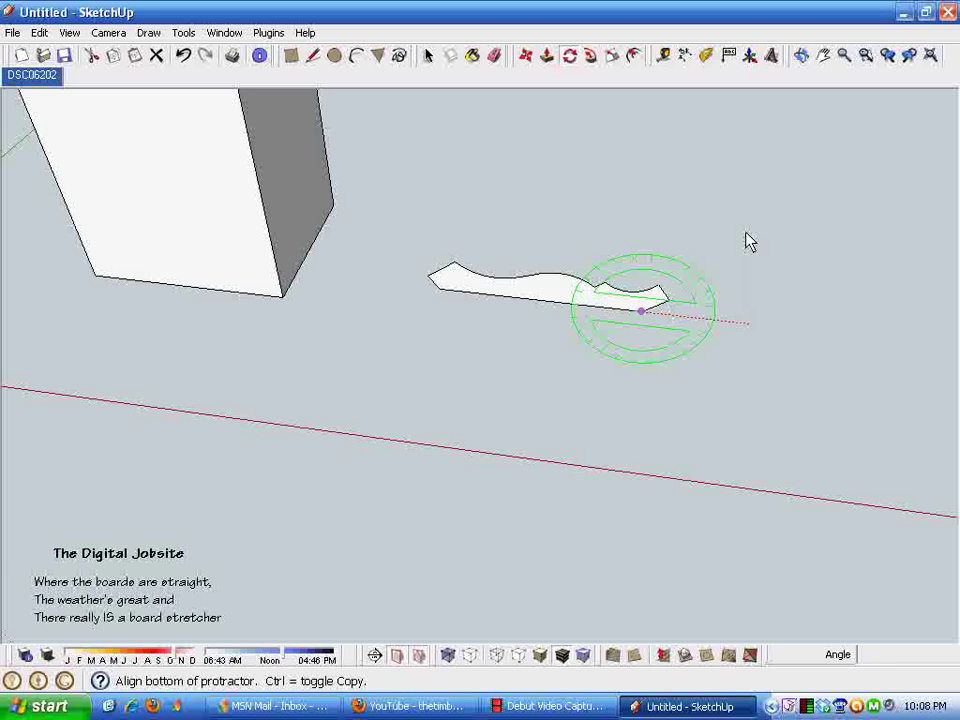
pyautogui.scroll(4, 705, 294)
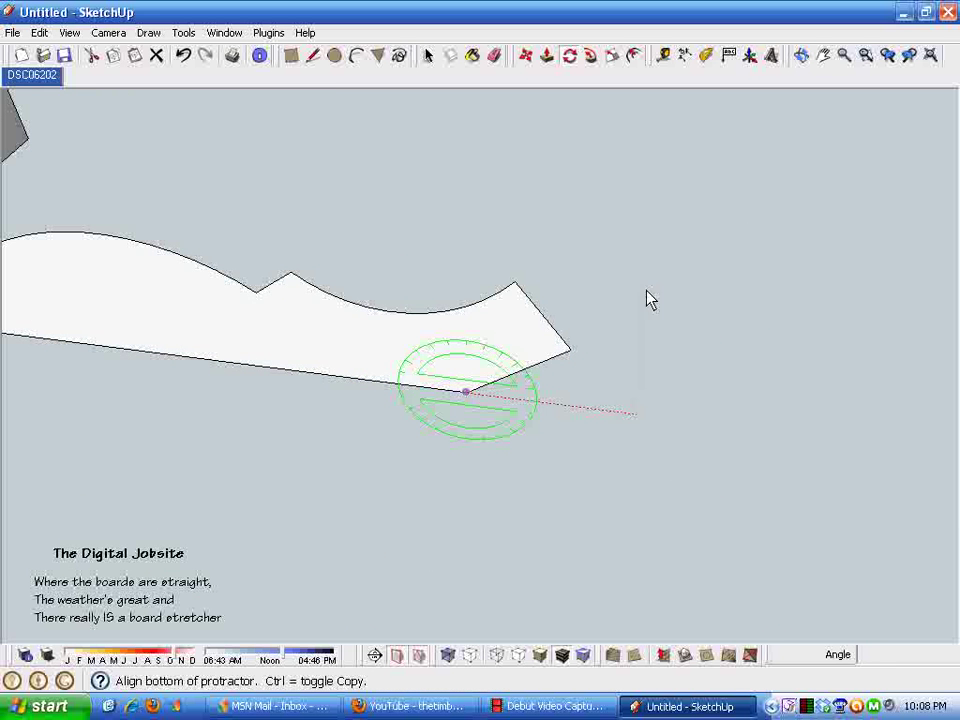
pyautogui.click(560, 354)
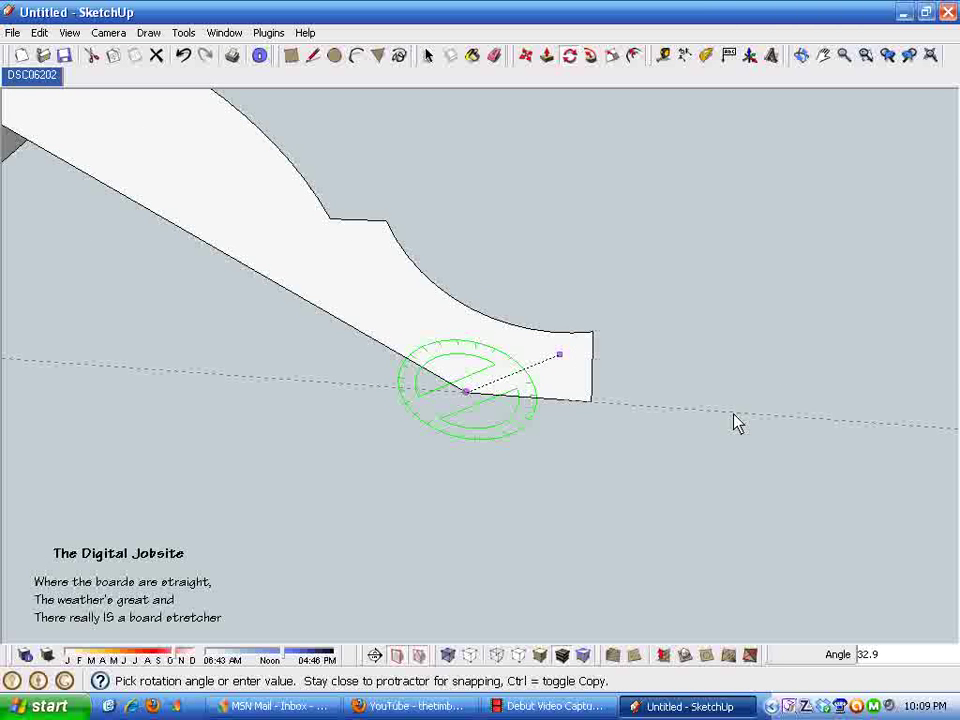
pyautogui.write('37')
pyautogui.press('Return')
pyautogui.moveTo(730, 410); pyautogui.dragTo(555, 183, button='middle')
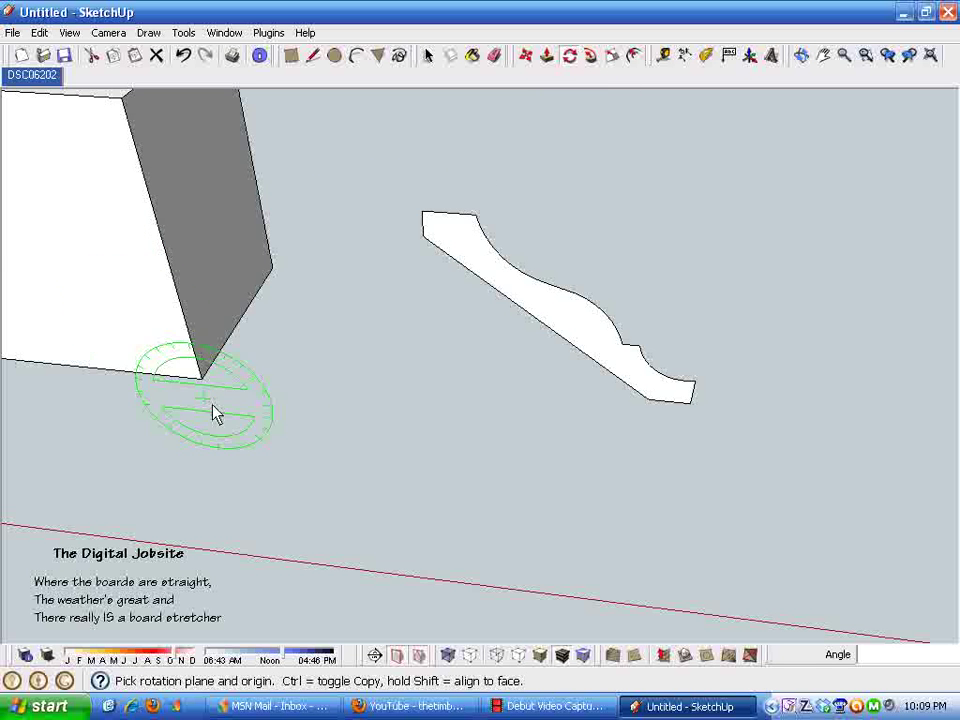
# Rotate the profile a further 90° about its corner around the vertical axis.
pyautogui.click(689, 402)
pyautogui.click(602, 400)
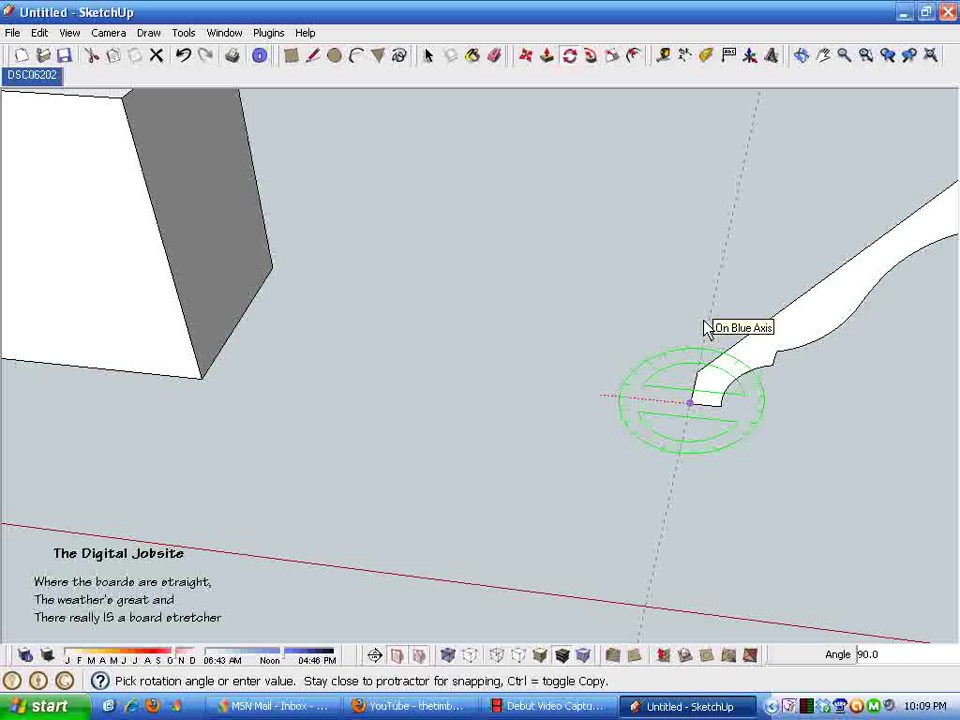
pyautogui.click(707, 328)
pyautogui.scroll(-3, 210, 320)
pyautogui.moveTo(210, 320); pyautogui.dragTo(212, 373, button='middle')
pyautogui.moveTo(707, 536); pyautogui.dragTo(765, 341, button='middle')
# Select the crown molding profile group.
pyautogui.press('space')
pyautogui.click(563, 318)
pyautogui.scroll(3, 520, 274)
pyautogui.scroll(-2, 572, 214)
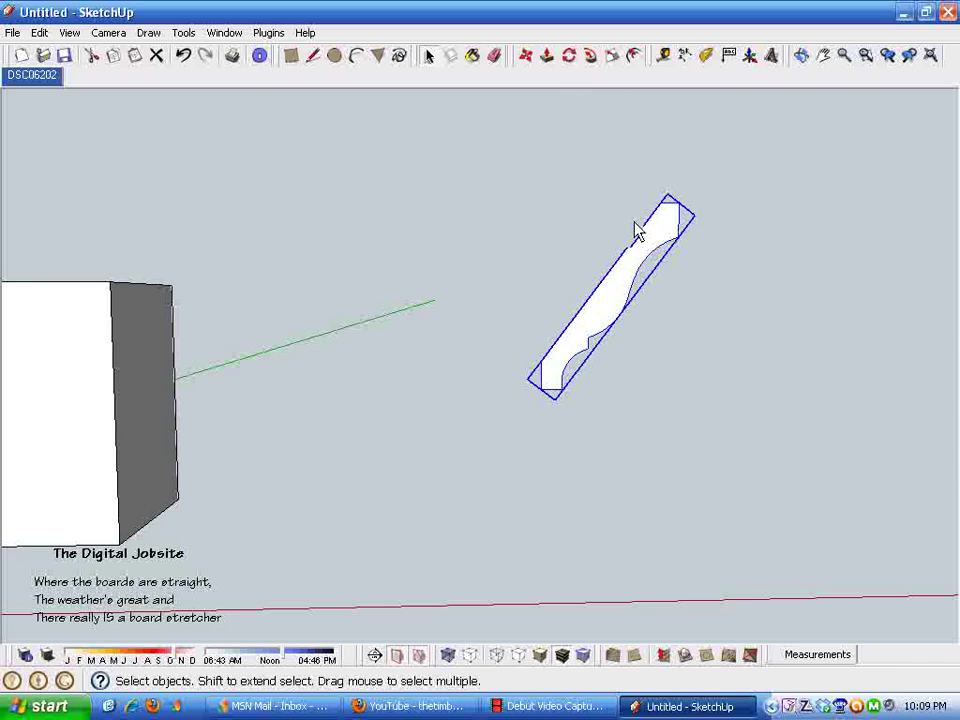
# Move the profile by its lower corner onto the red axis.
pyautogui.click(528, 58)
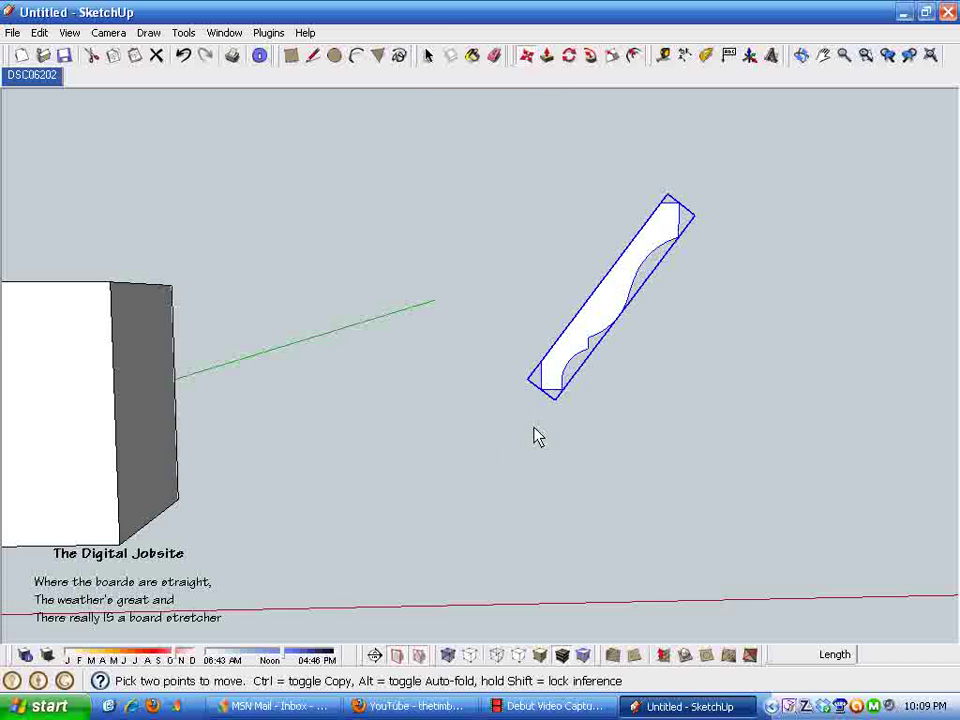
pyautogui.moveTo(549, 399)
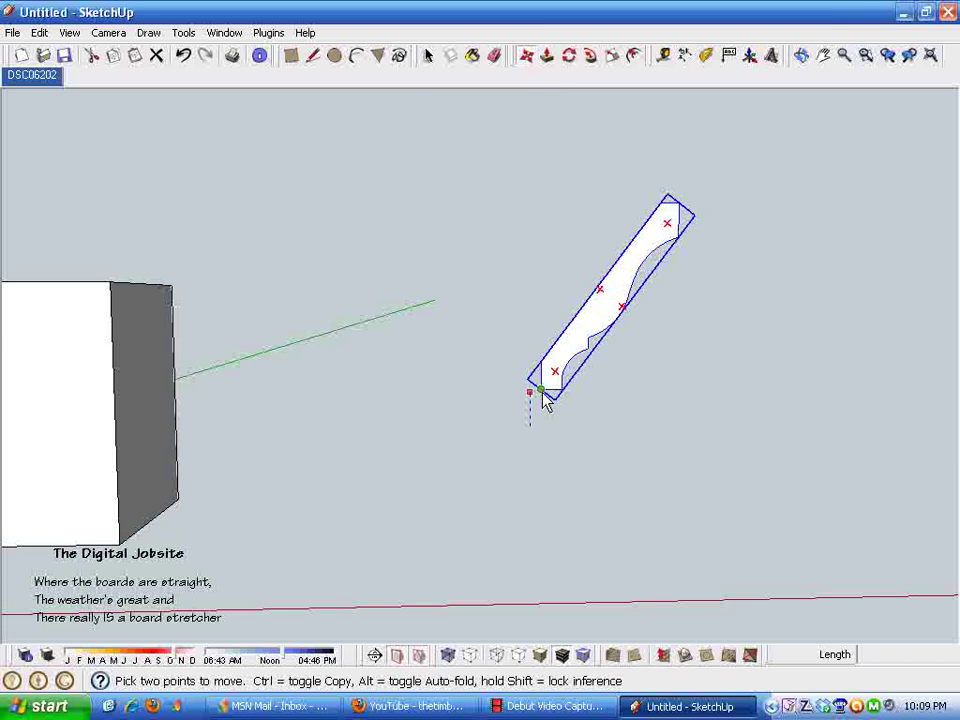
pyautogui.click(549, 399)
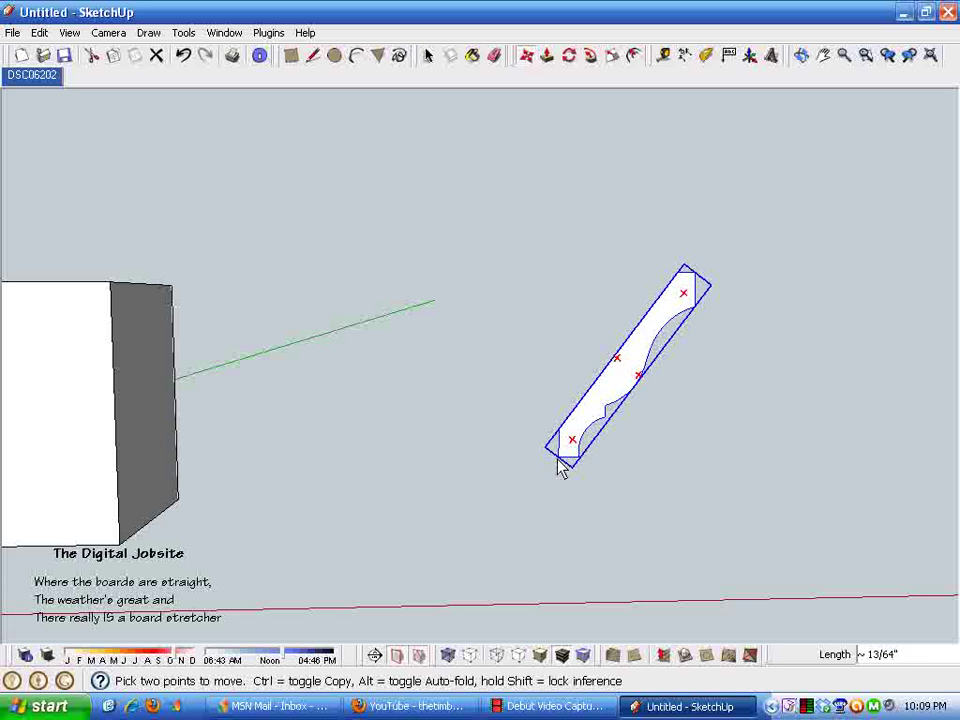
pyautogui.click(118, 558)
pyautogui.moveTo(118, 558); pyautogui.dragTo(585, 390, button='middle')
# Window-select the tall box and delete it.
pyautogui.press('space')
pyautogui.moveTo(364, 242); pyautogui.dragTo(118, 585)
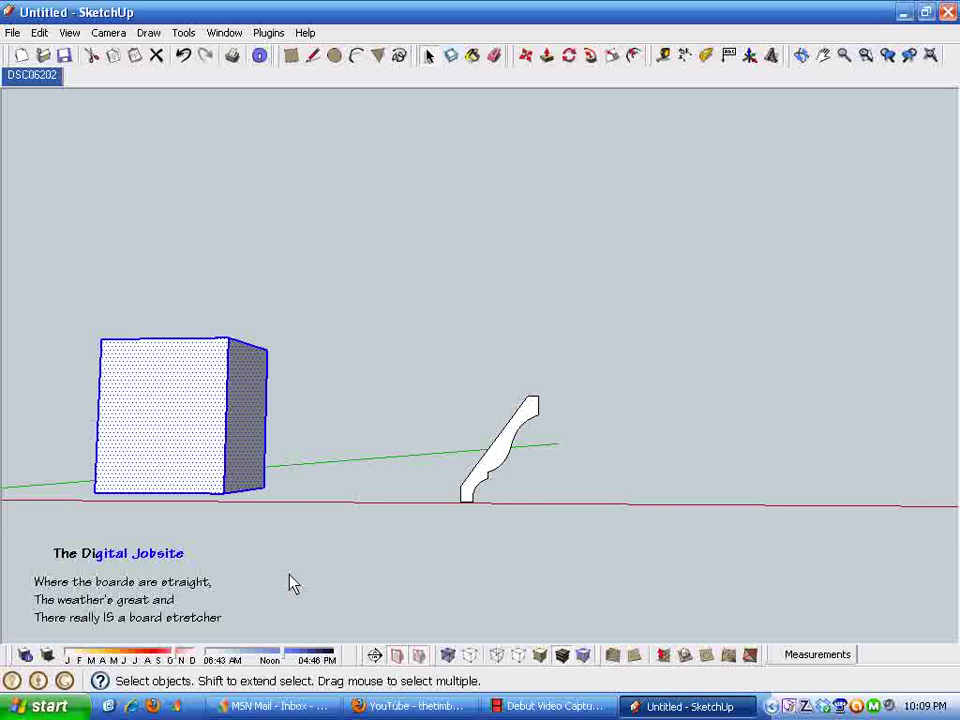
pyautogui.click(259, 265)
pyautogui.moveTo(259, 265); pyautogui.dragTo(170, 290, button='middle')
pyautogui.moveTo(170, 290); pyautogui.dragTo(332, 478)
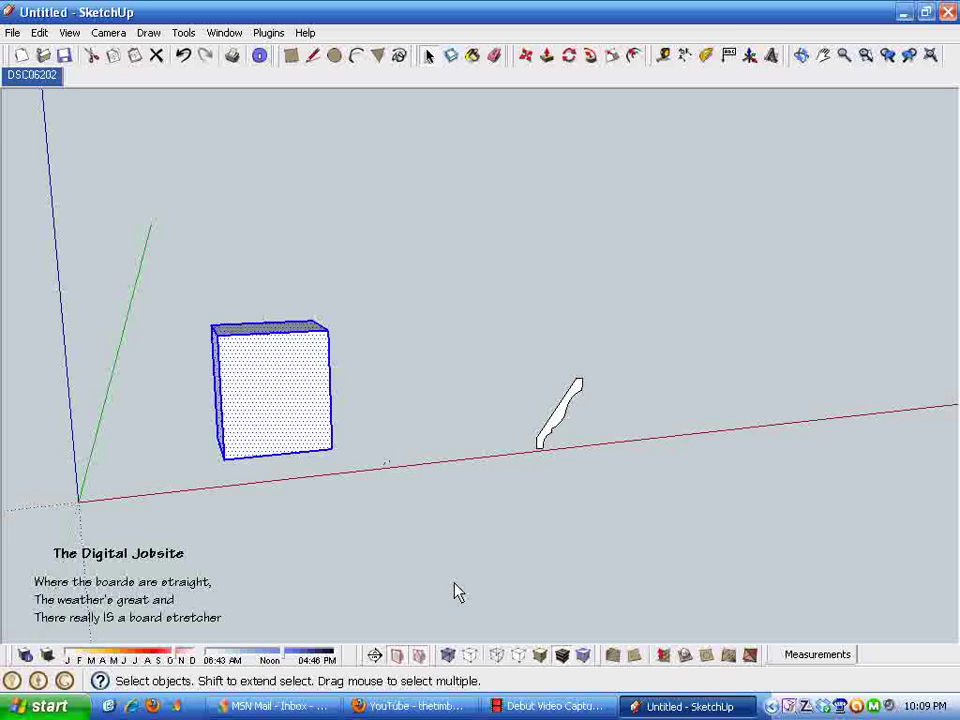
pyautogui.press('Delete')
pyautogui.moveTo(639, 469); pyautogui.dragTo(531, 289, button='middle')
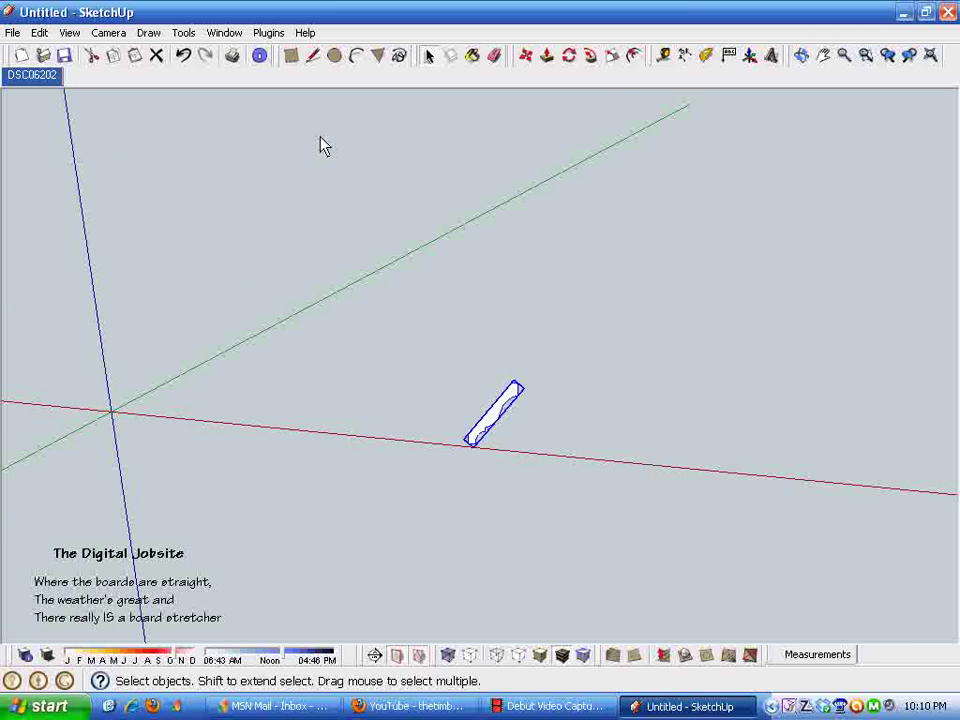
# Draw a flat rectangular ground face beside the profile.
pyautogui.click(291, 56)
pyautogui.click(471, 376)
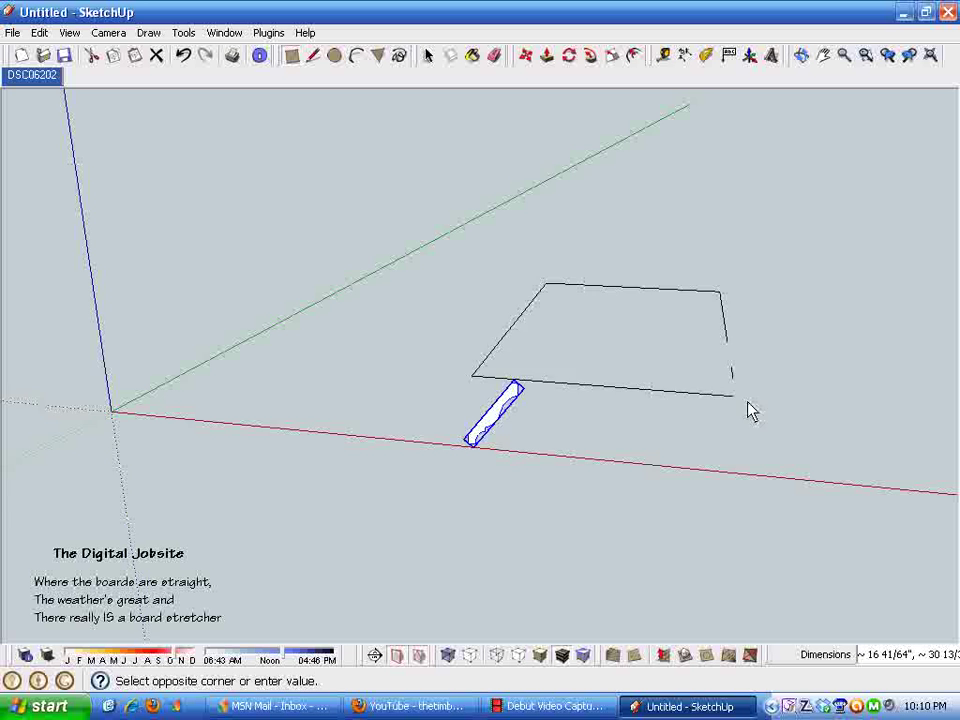
pyautogui.click(879, 407)
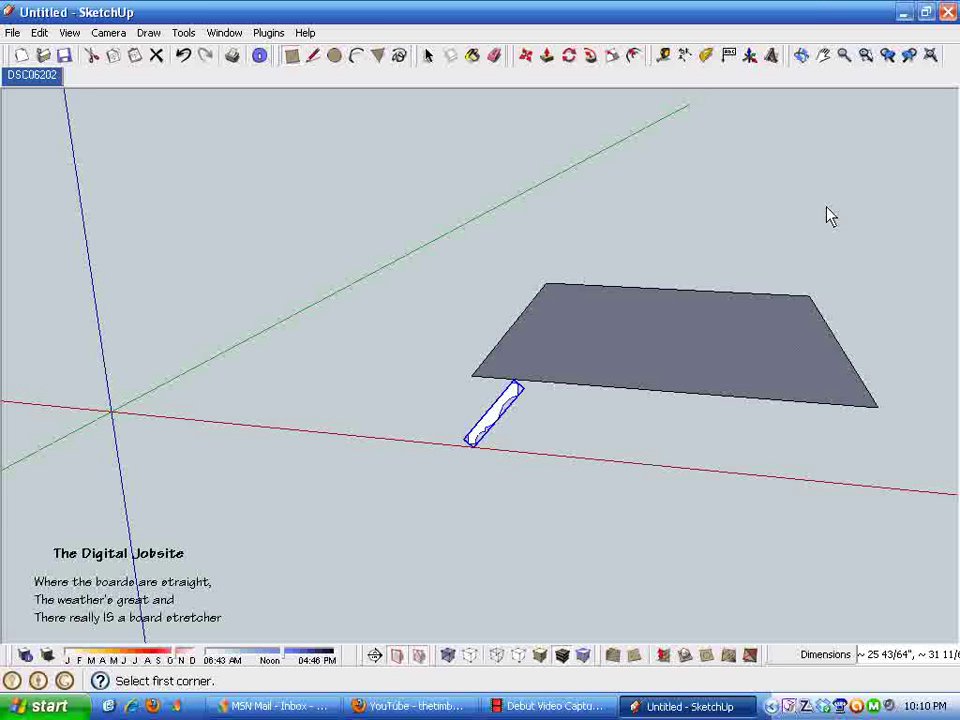
pyautogui.moveTo(808, 156); pyautogui.dragTo(525, 302, button='middle')
pyautogui.moveTo(613, 316); pyautogui.dragTo(527, 379, button='middle')
# Scale the ground face up about 1.5 times from a corner grip.
pyautogui.press('space')
pyautogui.click(786, 430)
pyautogui.click(519, 393)
pyautogui.moveTo(306, 345); pyautogui.dragTo(530, 386, button='middle')
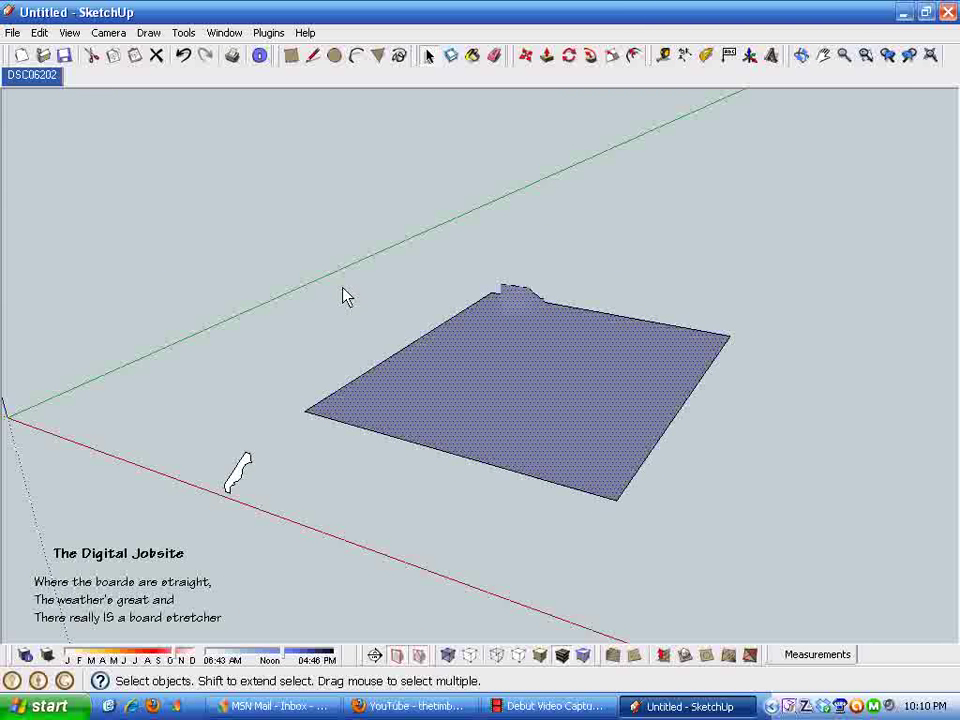
pyautogui.click(345, 302)
pyautogui.click(555, 407)
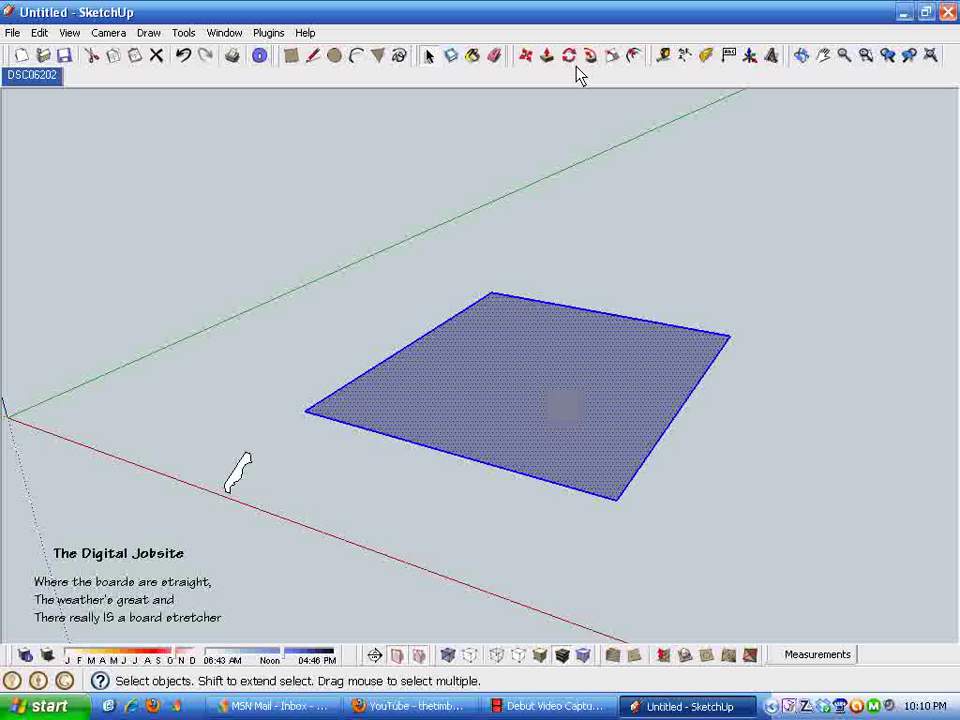
pyautogui.click(612, 55)
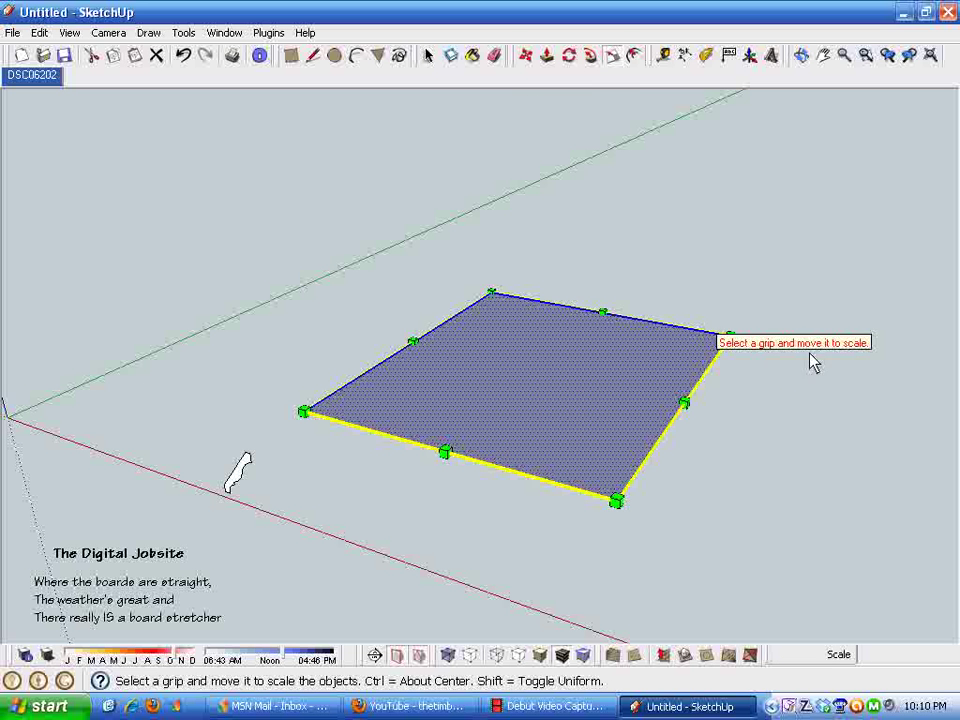
pyautogui.moveTo(732, 337); pyautogui.dragTo(906, 321)
pyautogui.press('space')
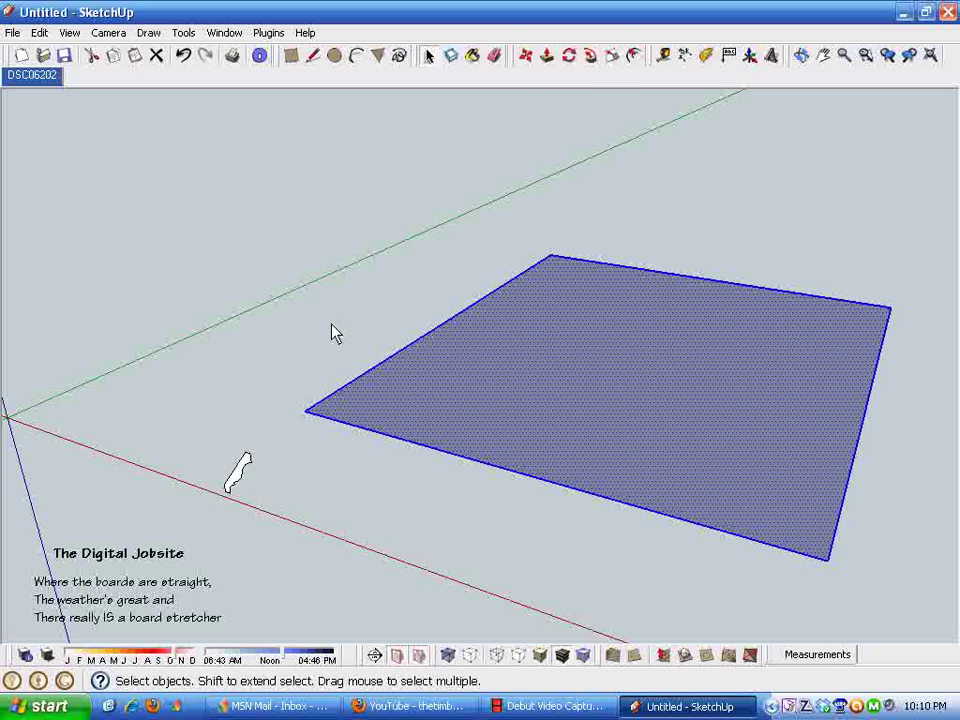
# Reverse the ground face's orientation so its light front side shows, then deselect.
pyautogui.click(336, 328)
pyautogui.click(621, 424)
pyautogui.rightClick(620, 420)
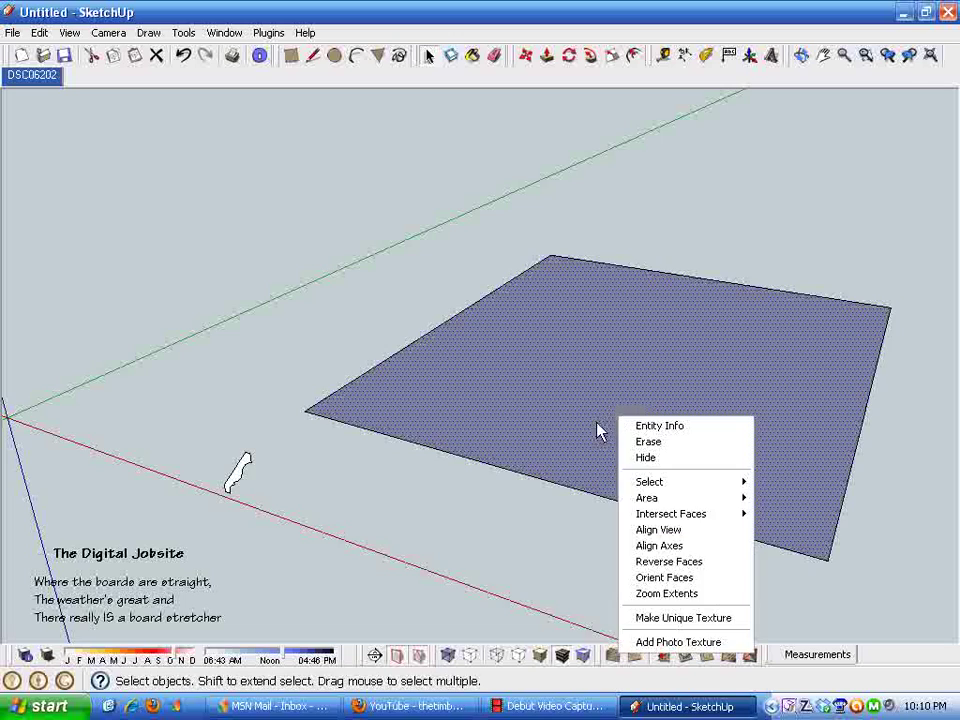
pyautogui.click(669, 562)
pyautogui.moveTo(669, 568); pyautogui.dragTo(602, 555, button='middle')
pyautogui.moveTo(471, 401); pyautogui.dragTo(420, 310, button='middle')
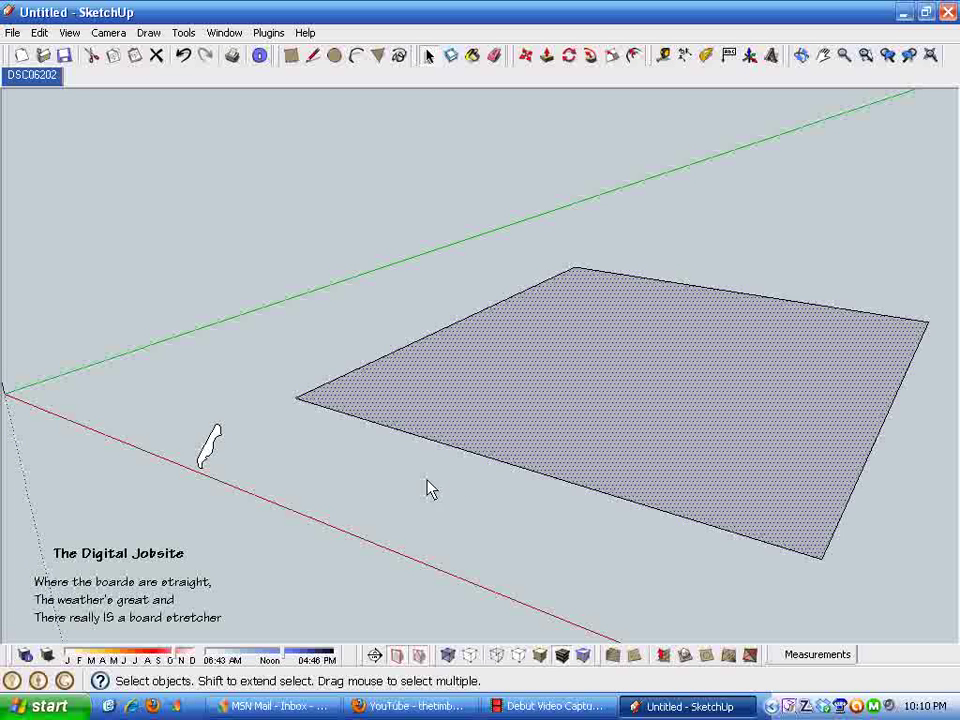
pyautogui.click(364, 302)
pyautogui.moveTo(305, 195); pyautogui.dragTo(425, 207, button='middle')
# Add a 45° guide line from the ground face's left edge with the Protractor.
pyautogui.click(706, 56)
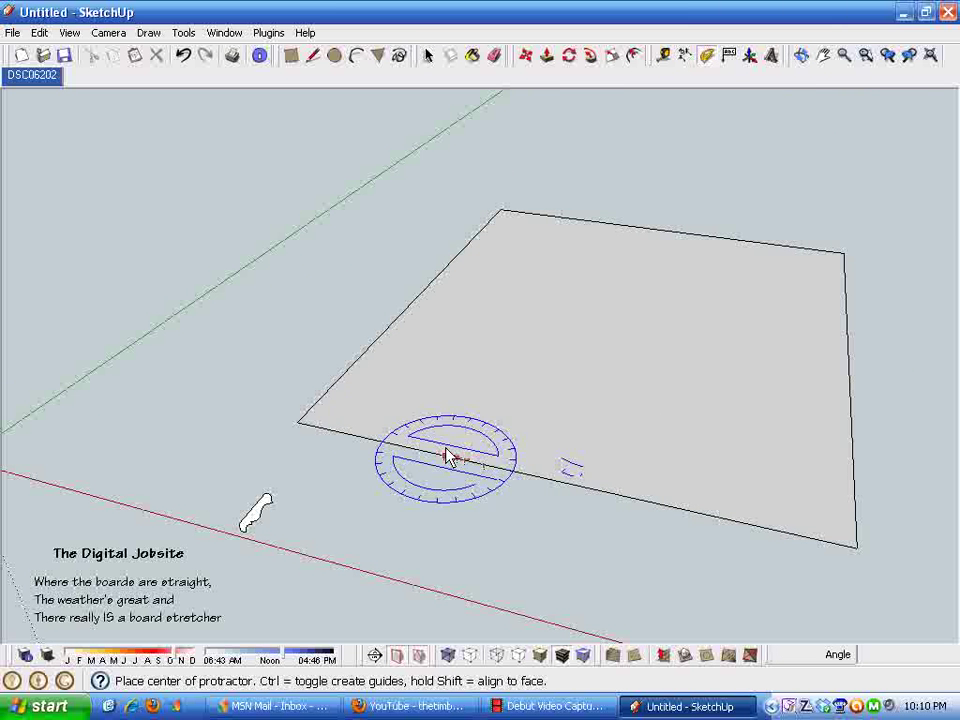
pyautogui.click(373, 341)
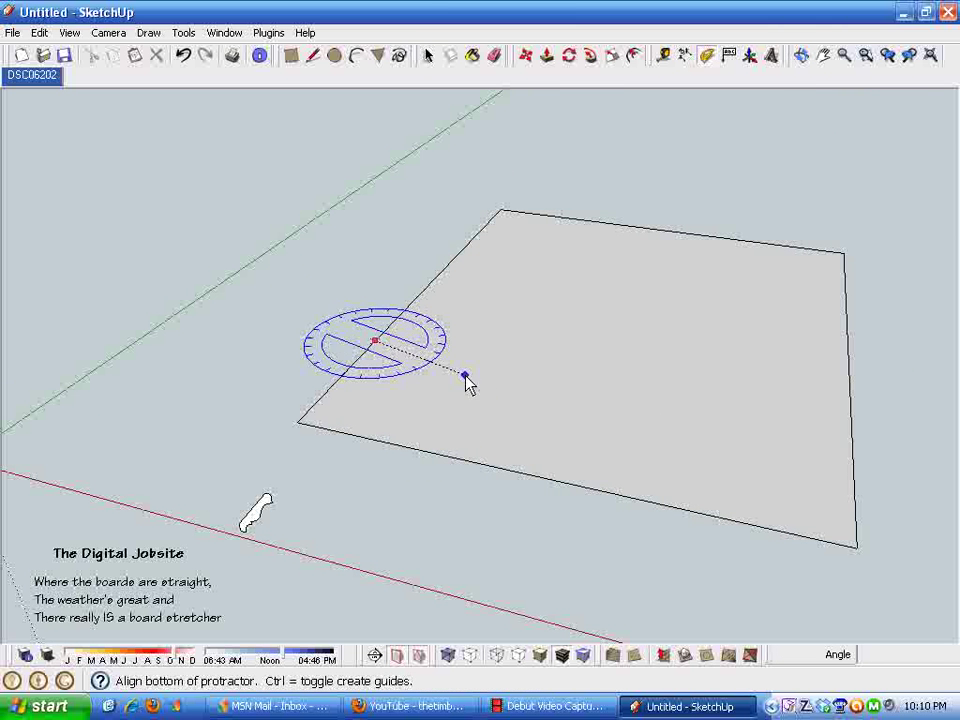
pyautogui.click(472, 358)
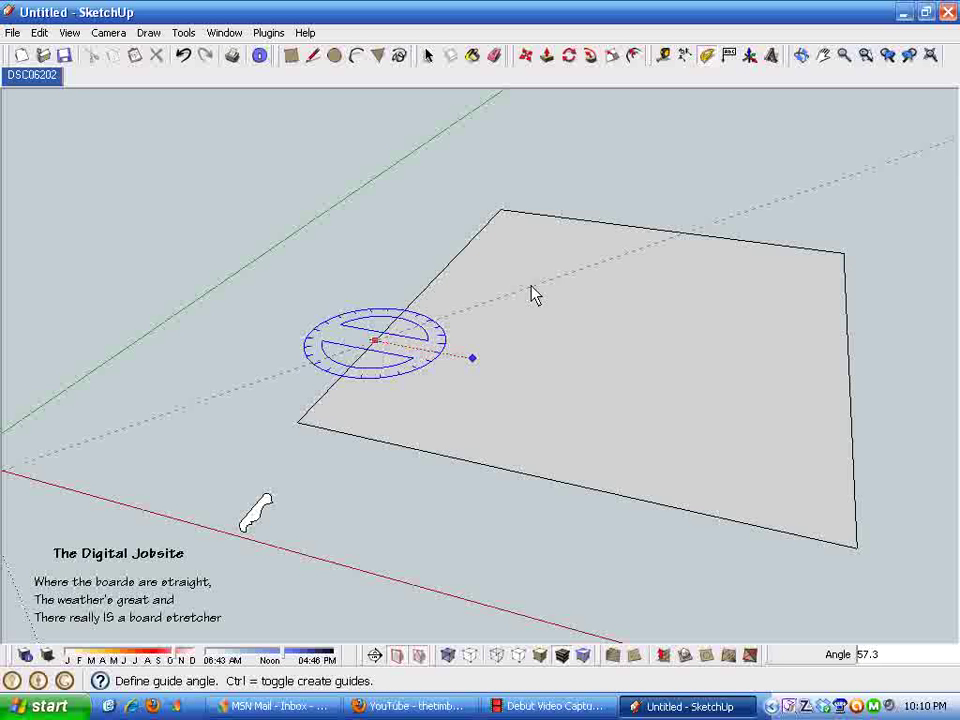
pyautogui.click(542, 315)
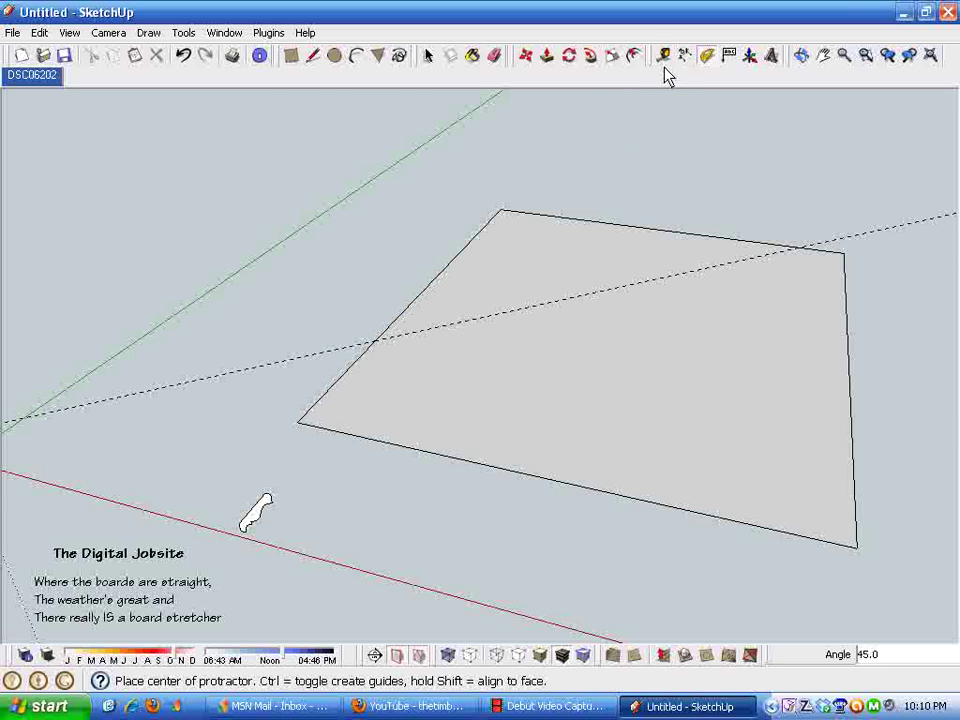
# Draw the first path segment along the 45° guide, plus a short second segment.
pyautogui.click(312, 56)
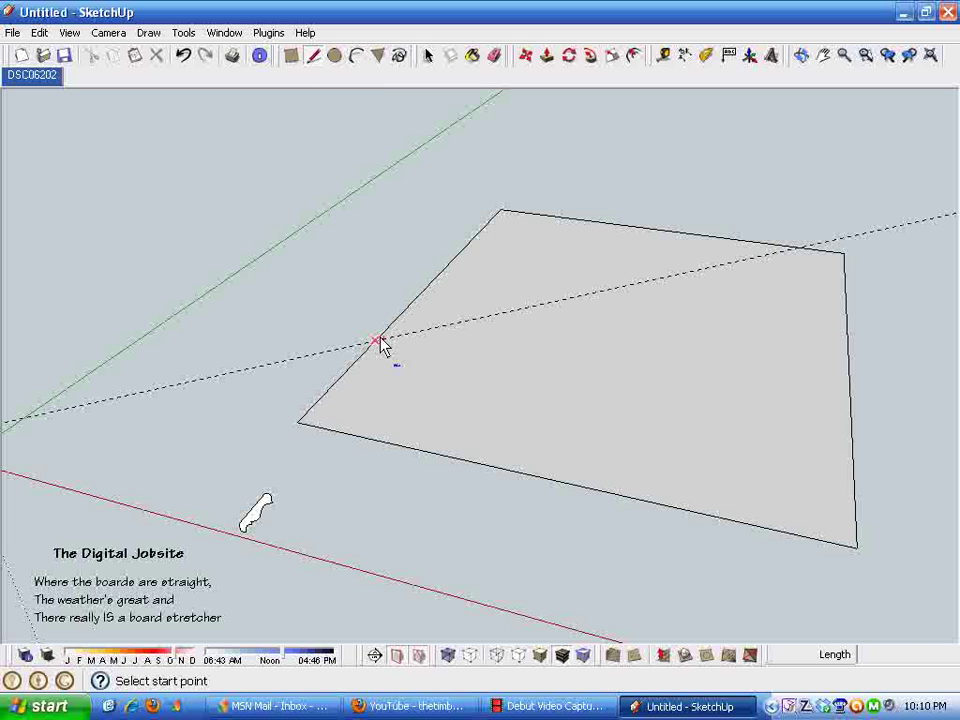
pyautogui.click(375, 341)
pyautogui.click(516, 309)
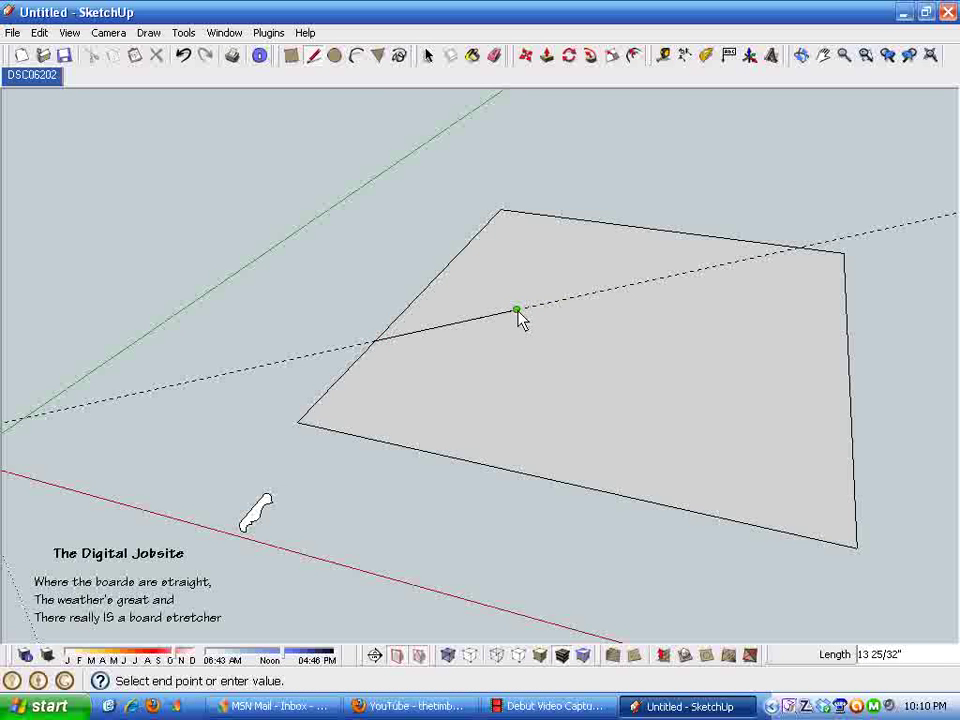
pyautogui.click(546, 268)
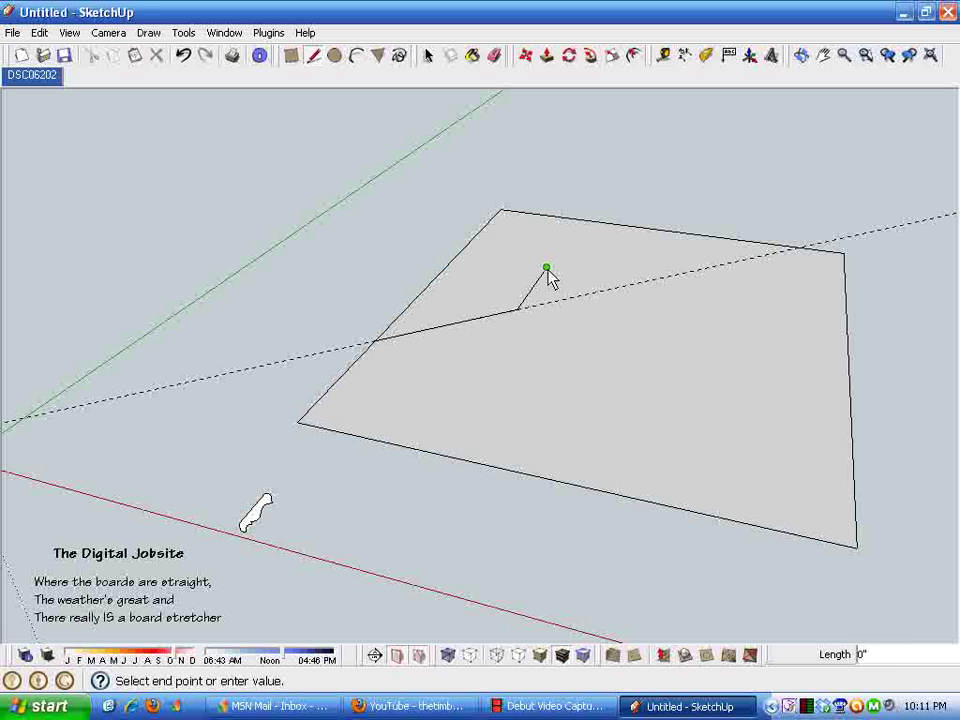
pyautogui.press('Escape')
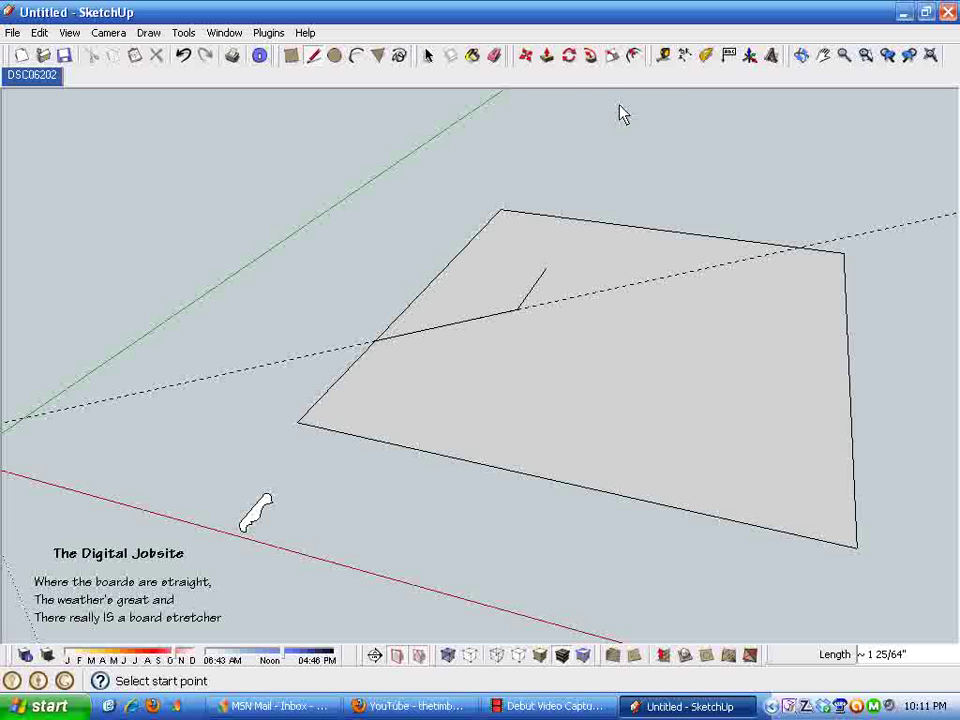
# Add a 30° guide line centred at the current end of the path.
pyautogui.click(706, 56)
pyautogui.click(546, 268)
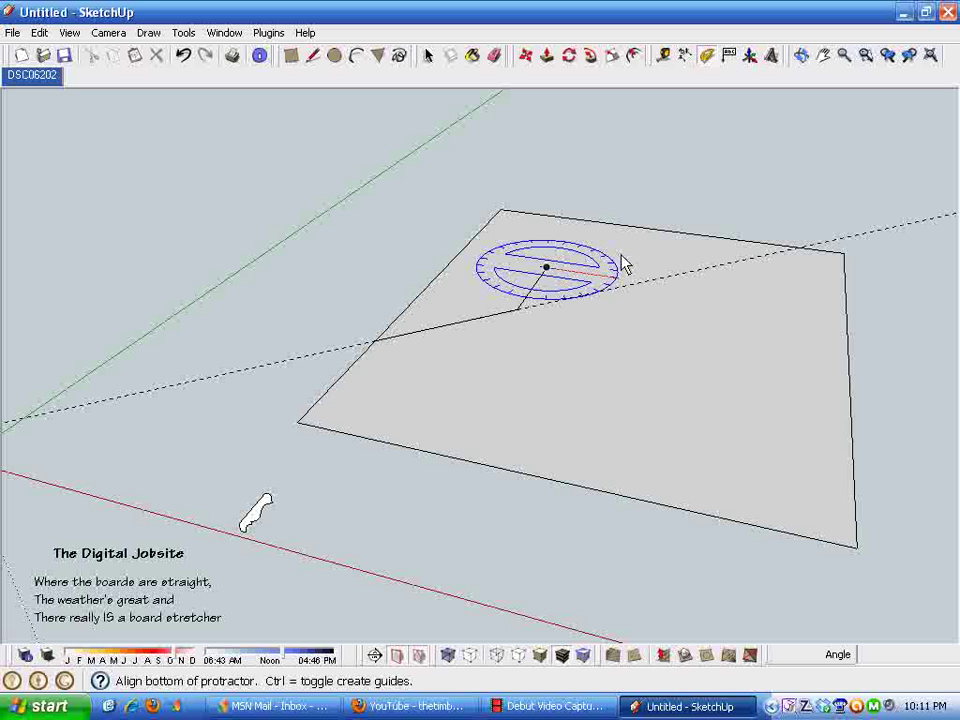
pyautogui.click(570, 235)
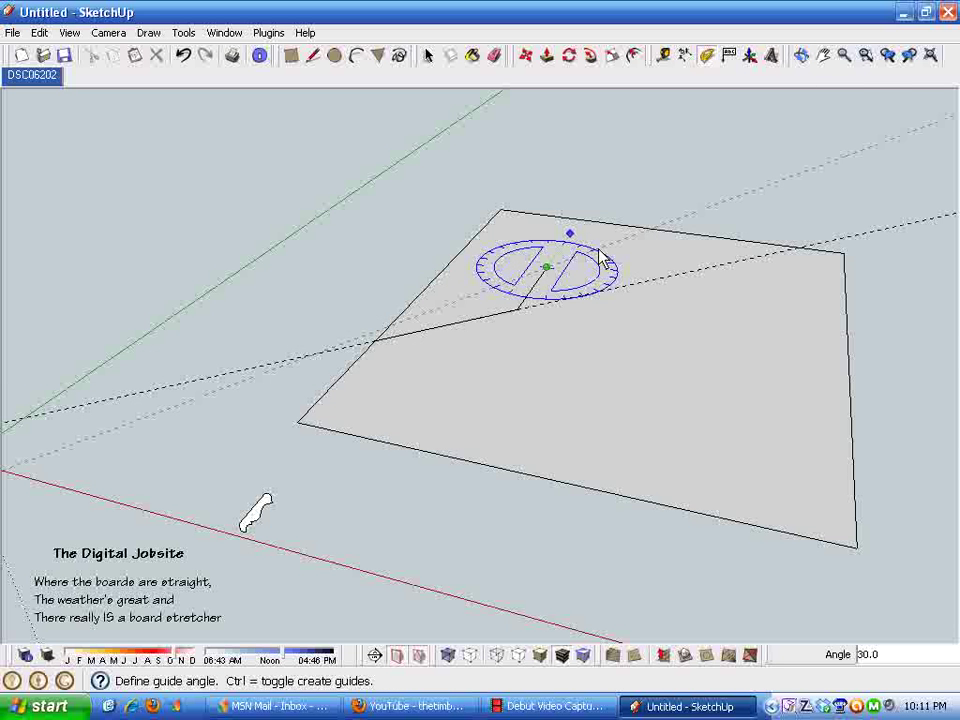
pyautogui.click(600, 258)
pyautogui.press('space')
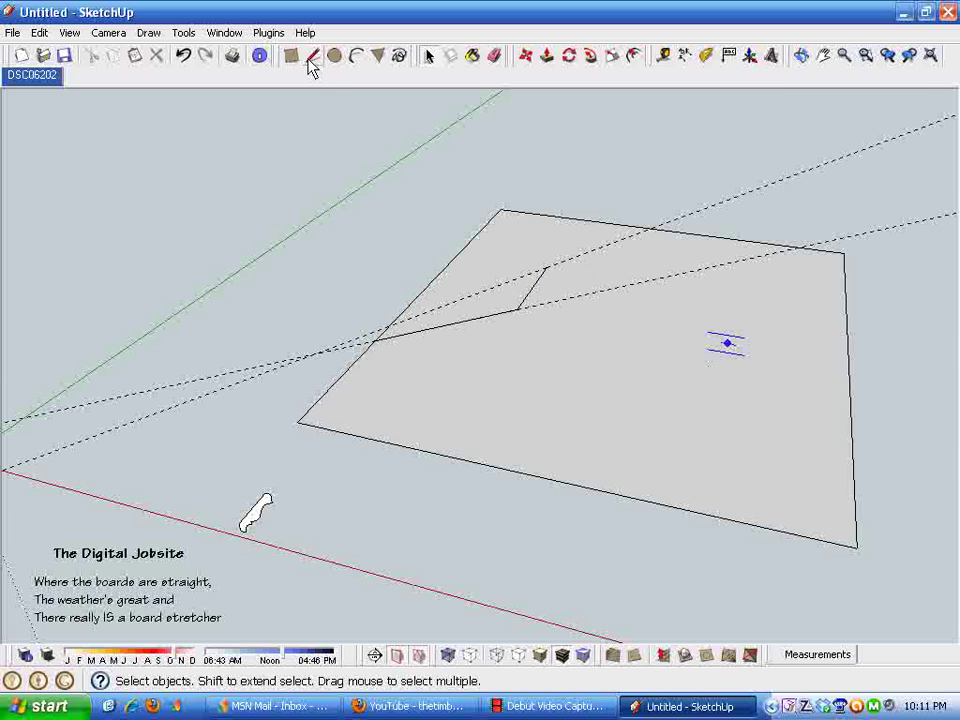
# Extend the path along the 30° guide to the ground face's far edge.
pyautogui.click(312, 56)
pyautogui.click(547, 267)
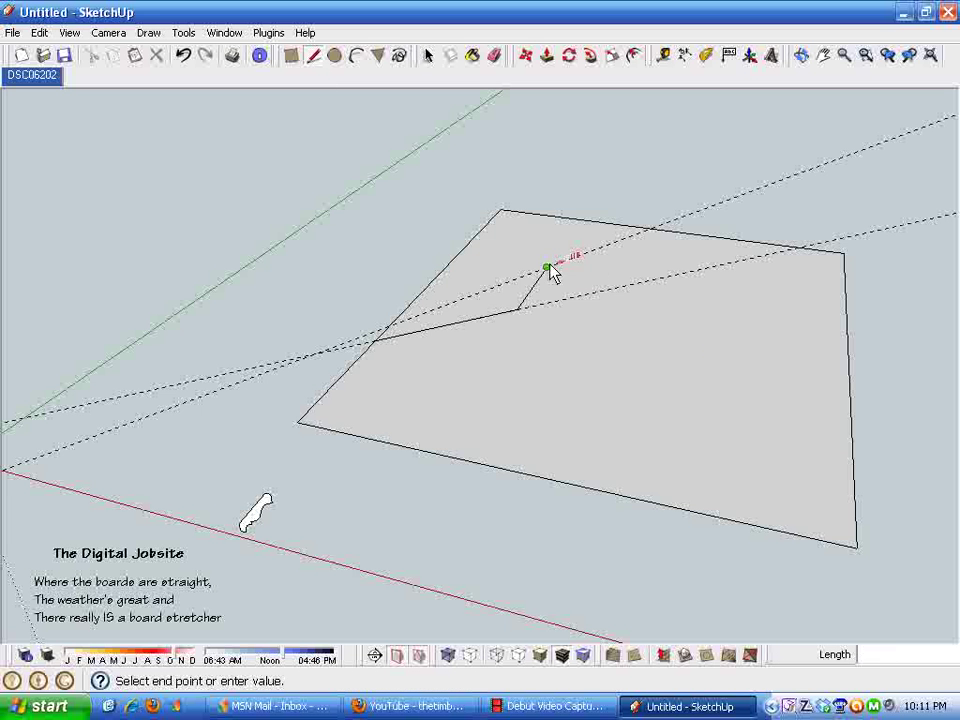
pyautogui.click(650, 231)
pyautogui.press('space')
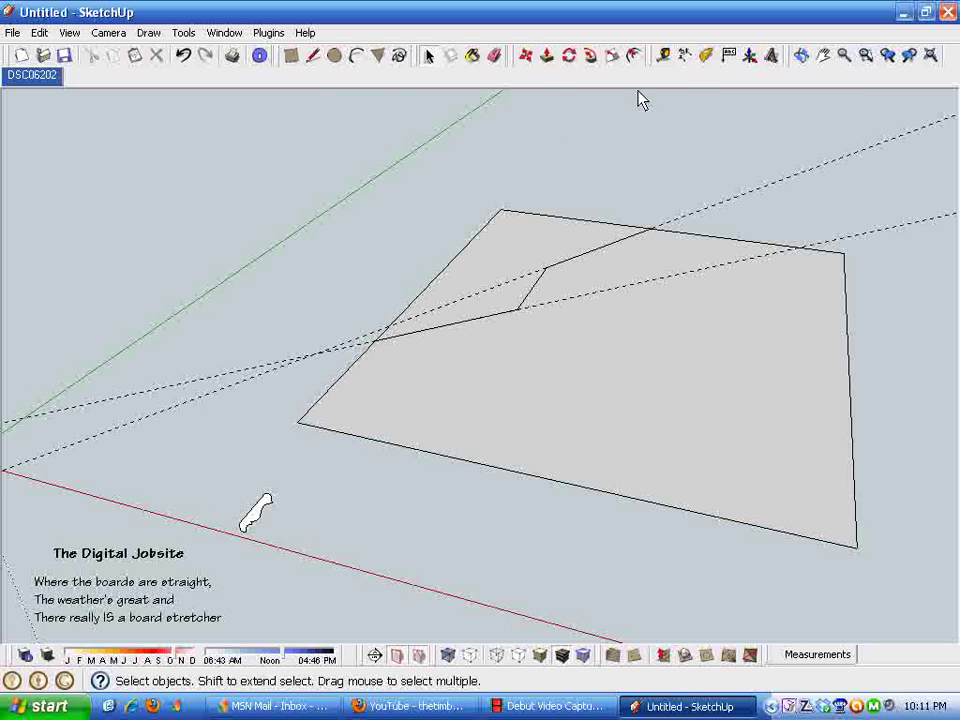
# Erase the ground face's edges and the dashed guide lines, leaving only the path.
pyautogui.click(494, 56)
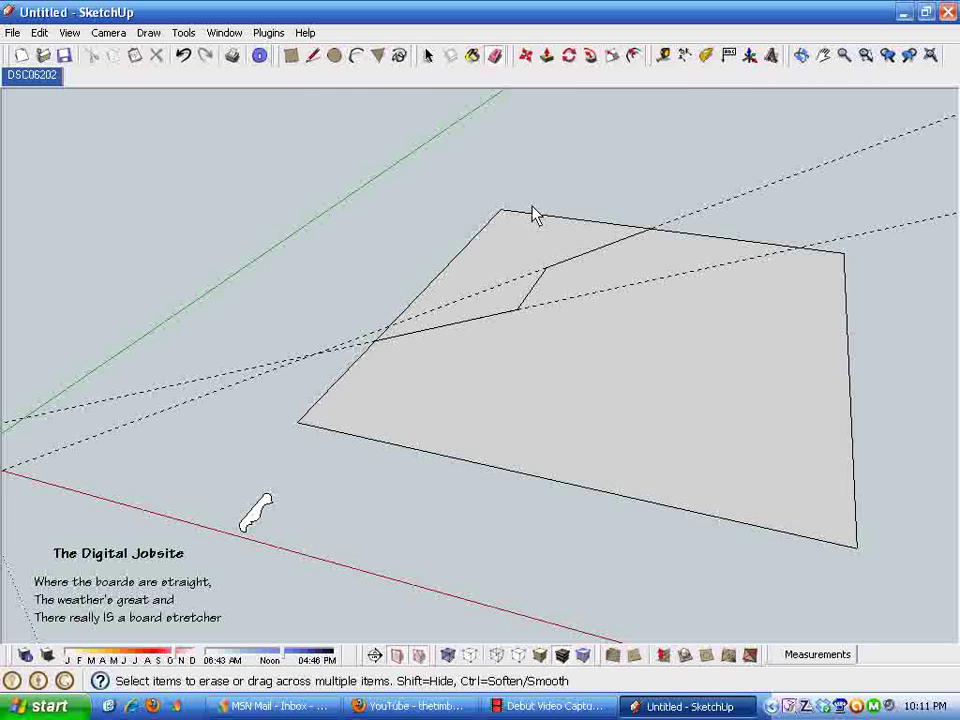
pyautogui.click(495, 216)
pyautogui.click(760, 180)
pyautogui.moveTo(895, 230)
pyautogui.mouseDown()
pyautogui.moveTo(876, 319)
pyautogui.moveTo(527, 203)
pyautogui.mouseUp()
pyautogui.click(643, 502)
pyautogui.moveTo(476, 634)
pyautogui.mouseDown(button='middle')
pyautogui.moveTo(506, 506)
pyautogui.moveTo(463, 558)
pyautogui.moveTo(411, 583)
pyautogui.mouseUp(button='middle')
# Move the moulding profile component from its corner to the path's lower-left end.
pyautogui.press('space')
pyautogui.click(236, 553)
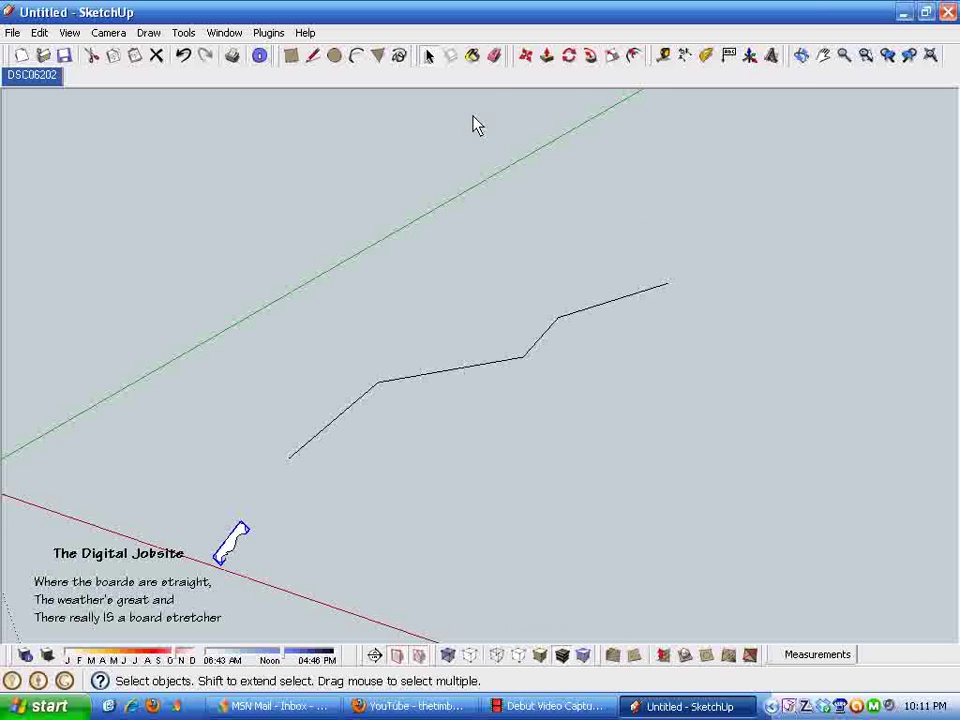
pyautogui.click(525, 56)
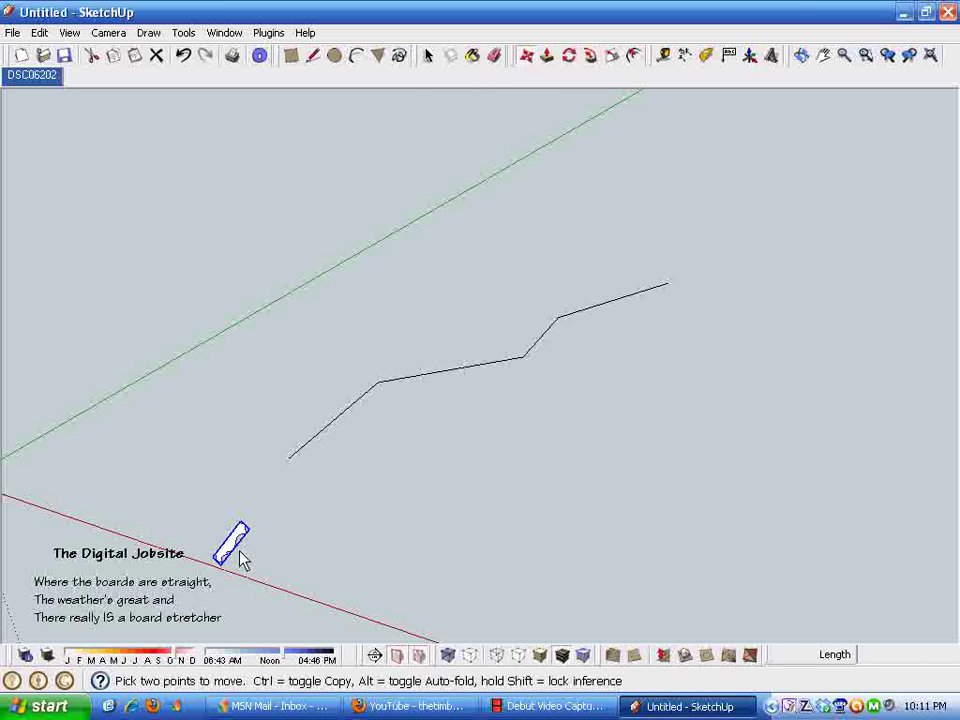
pyautogui.click(217, 570)
pyautogui.click(308, 464)
pyautogui.scroll(5, 268, 491)
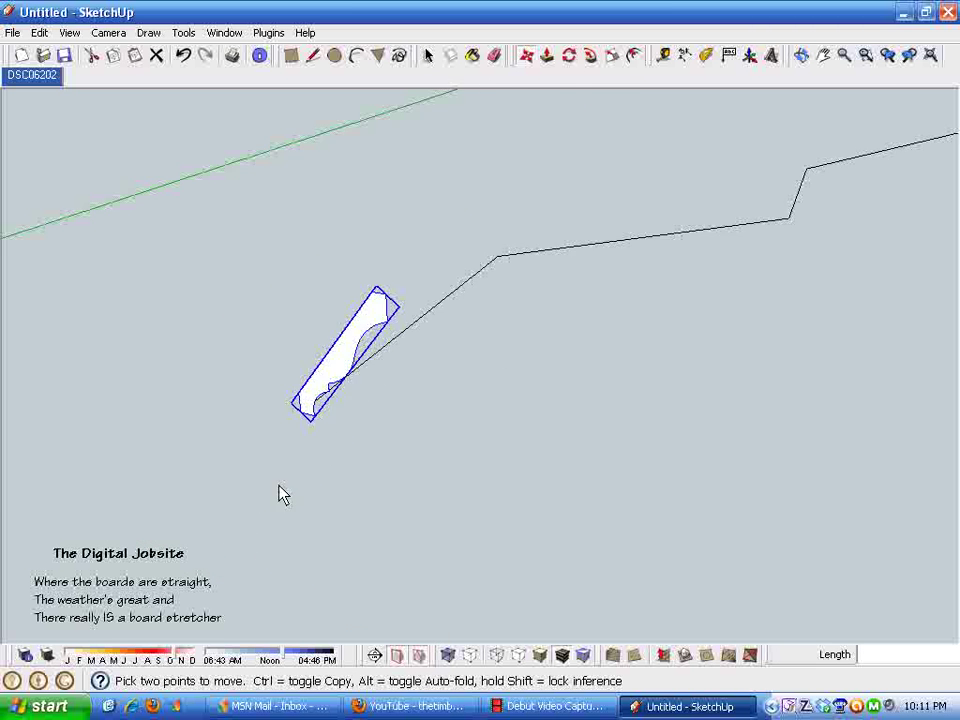
pyautogui.moveTo(242, 447); pyautogui.dragTo(659, 415, button='middle')
pyautogui.scroll(2, 630, 380)
pyautogui.scroll(-5, 738, 369)
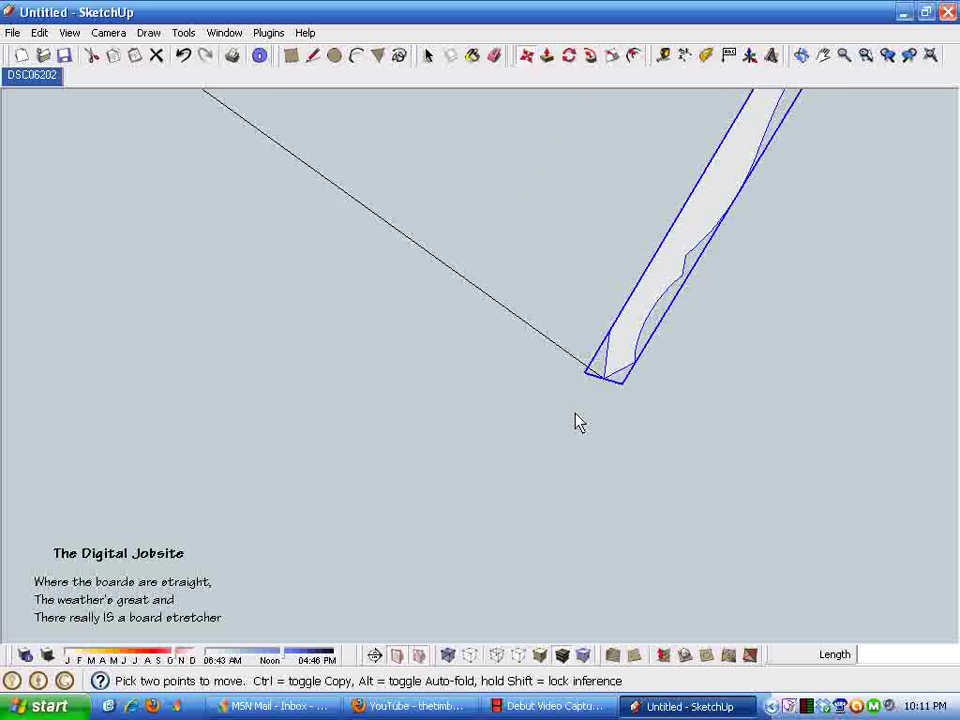
pyautogui.moveTo(746, 379); pyautogui.dragTo(530, 445, button='middle')
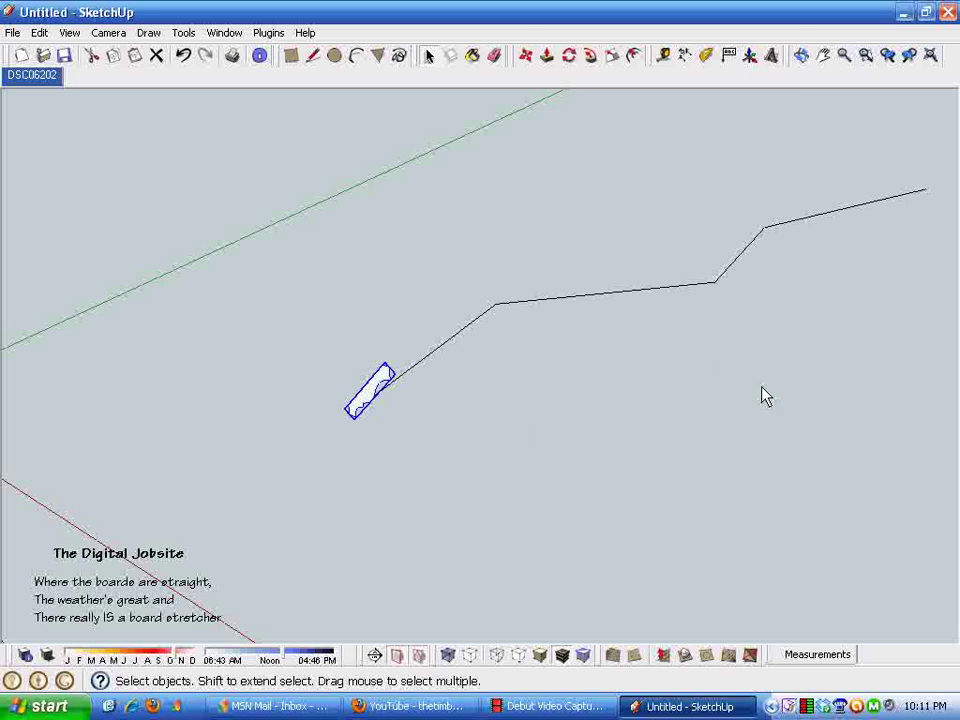
# Explode the moulding profile component and its inner group into a loose face.
pyautogui.click(355, 350)
pyautogui.click(371, 400)
pyautogui.rightClick(371, 402)
pyautogui.click(398, 487)
pyautogui.click(270, 215)
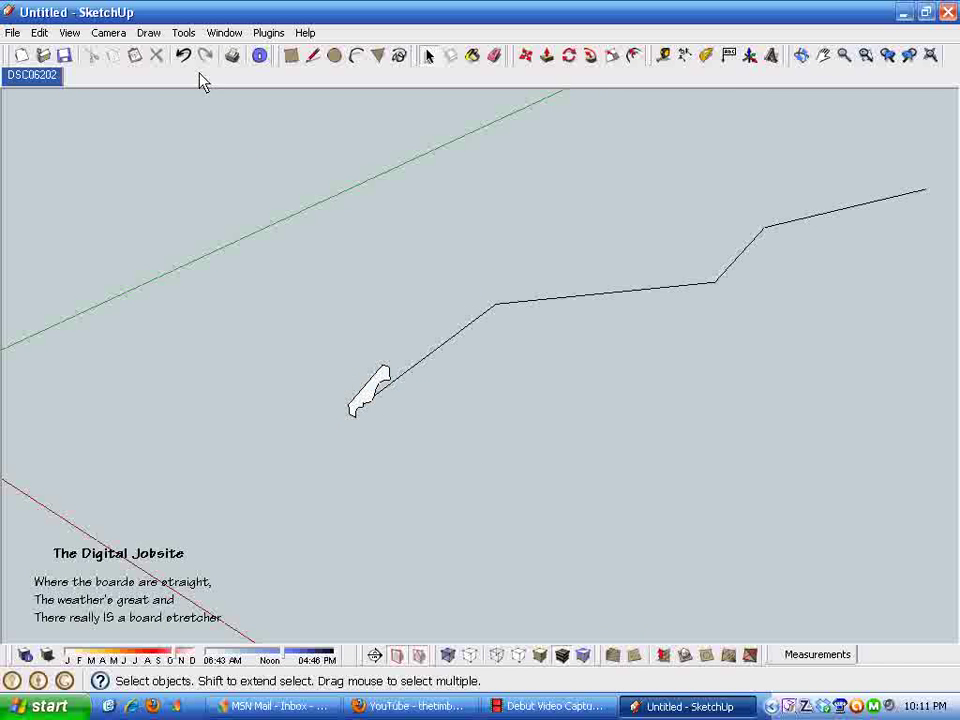
pyautogui.doubleClick(372, 396)
pyautogui.rightClick(369, 400)
pyautogui.click(395, 481)
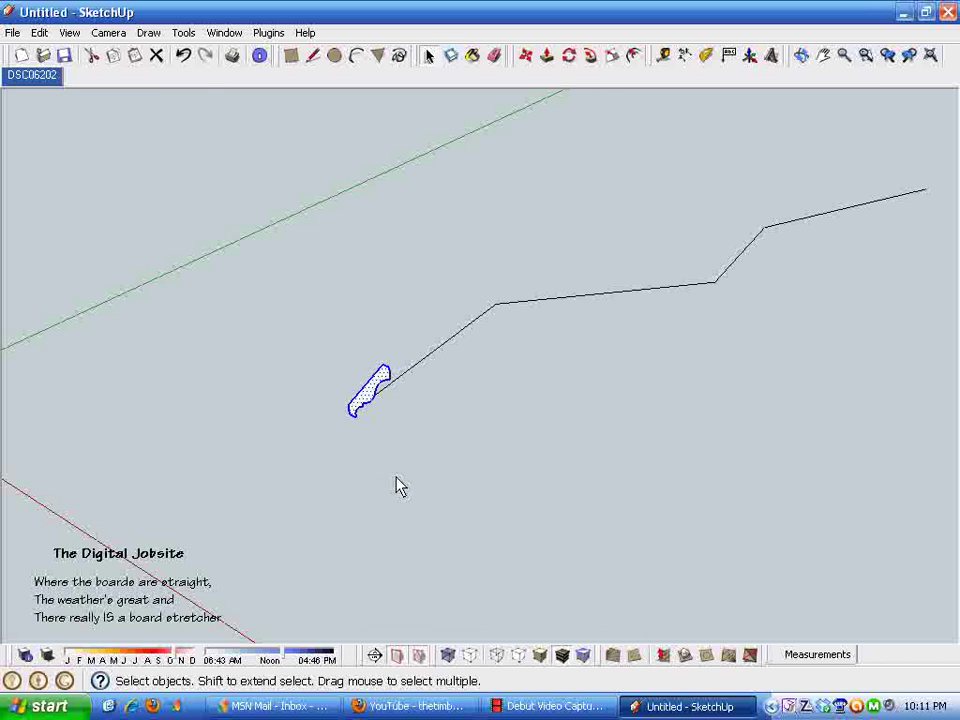
pyautogui.click(306, 332)
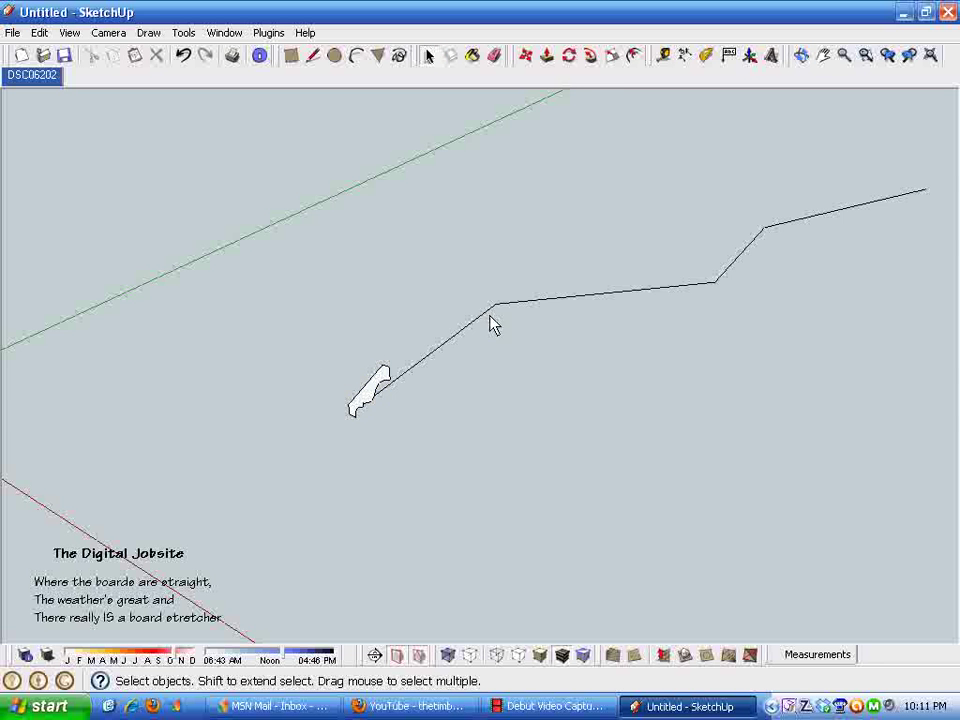
# Select the entire jagged path, leaving the profile face out of the selection.
pyautogui.scroll(-1, 415, 322)
pyautogui.tripleClick(448, 350)
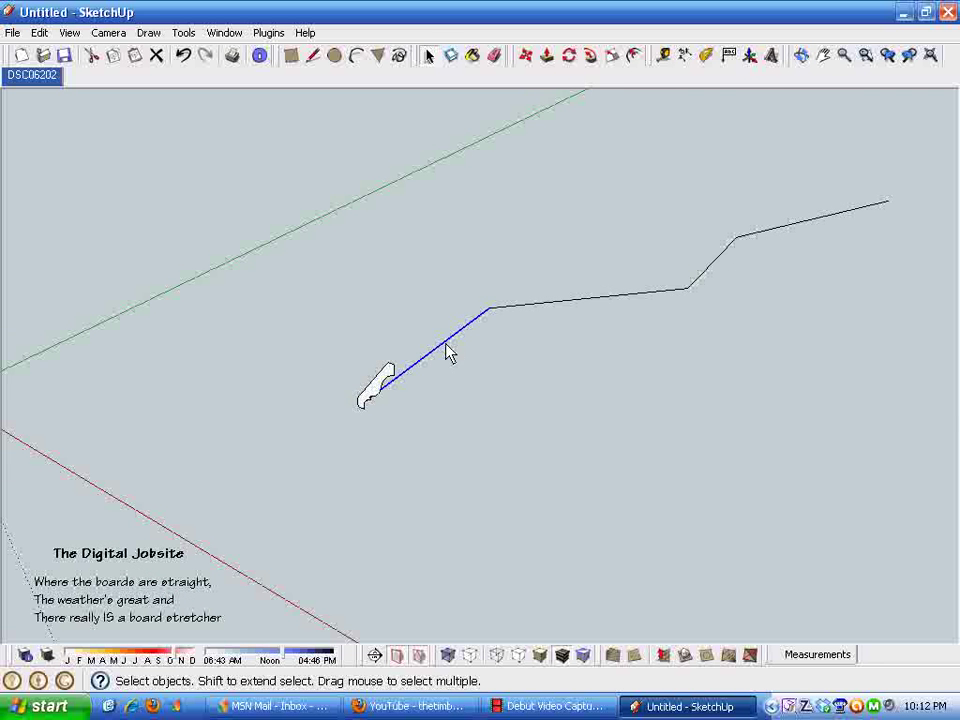
pyautogui.keyDown('shift'); pyautogui.moveTo(322, 340); pyautogui.dragTo(450, 465); pyautogui.keyUp('shift')
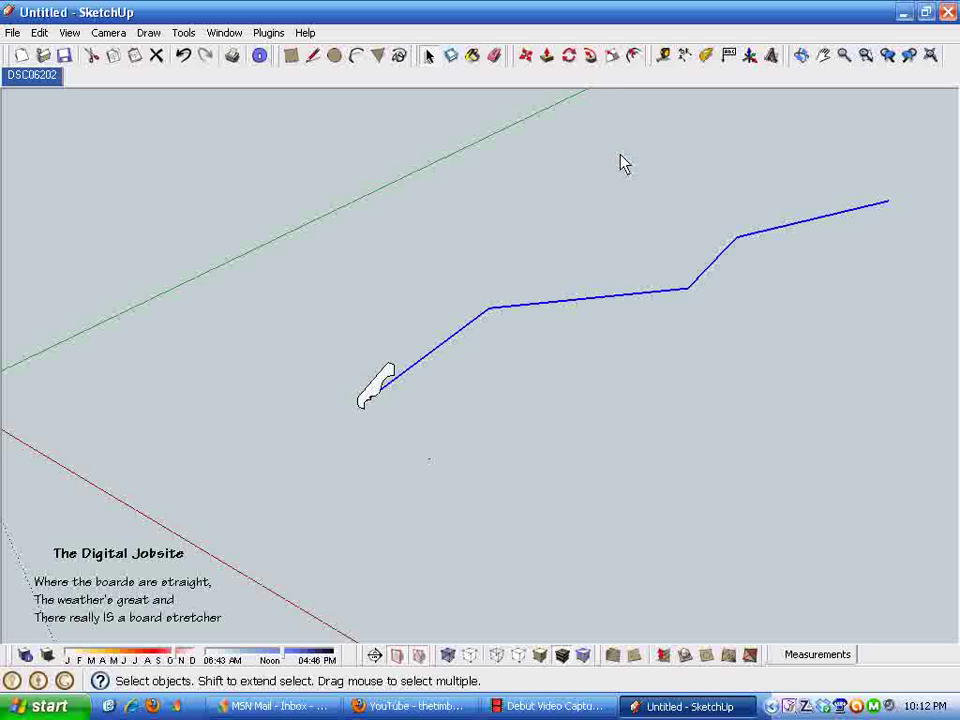
pyautogui.click(591, 55)
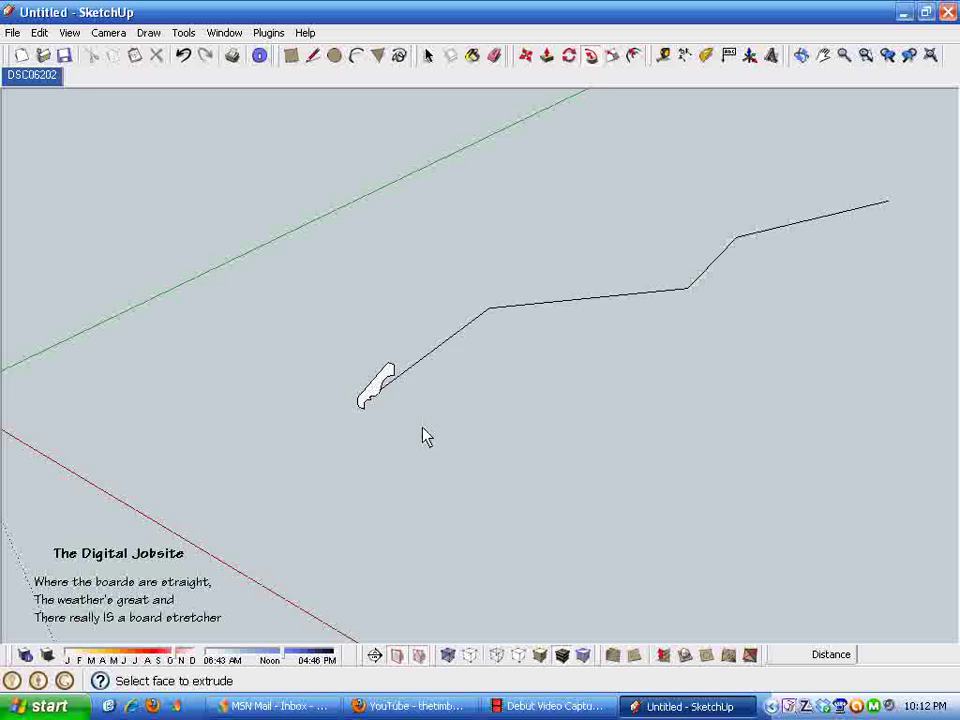
pyautogui.scroll(2, 426, 437)
pyautogui.scroll(2, 426, 437)
pyautogui.click(246, 279)
pyautogui.scroll(-2, 240, 360)
pyautogui.moveTo(650, 300); pyautogui.dragTo(318, 400, button='middle')
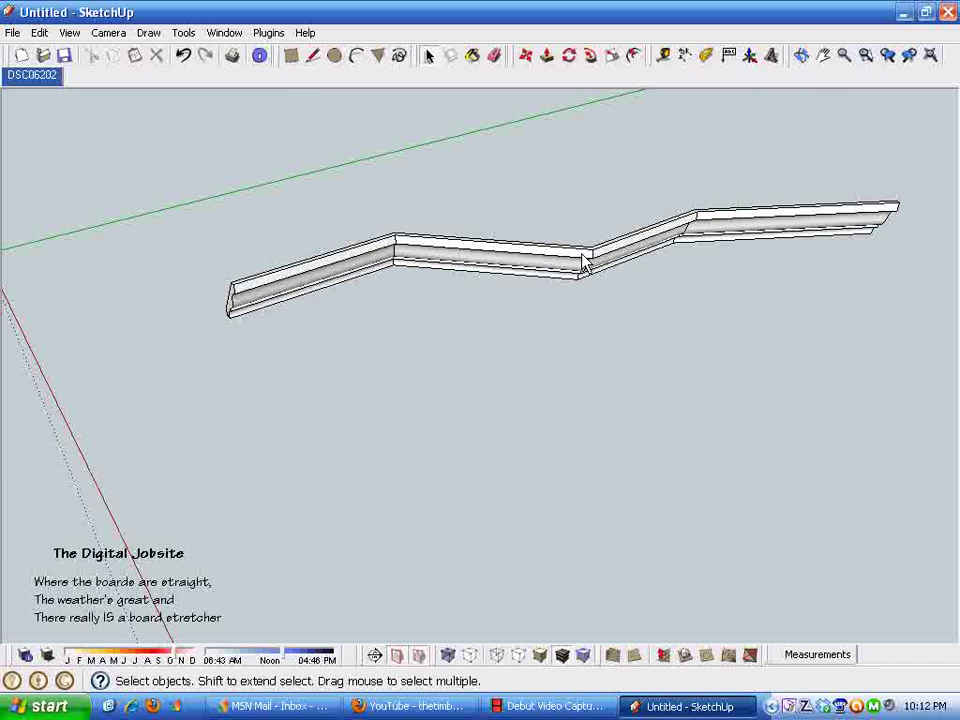
pyautogui.moveTo(596, 261); pyautogui.dragTo(363, 400, button='middle')
# Undo the molding sweep and add two segments forming a peak beyond the path's upper end.
pyautogui.click(185, 55)
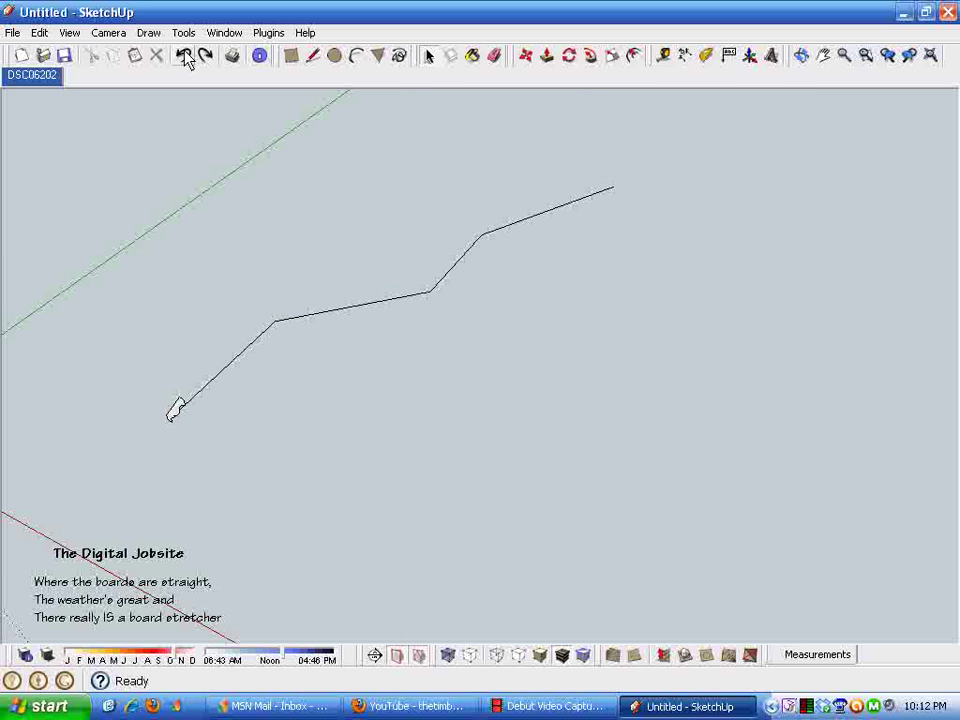
pyautogui.click(313, 55)
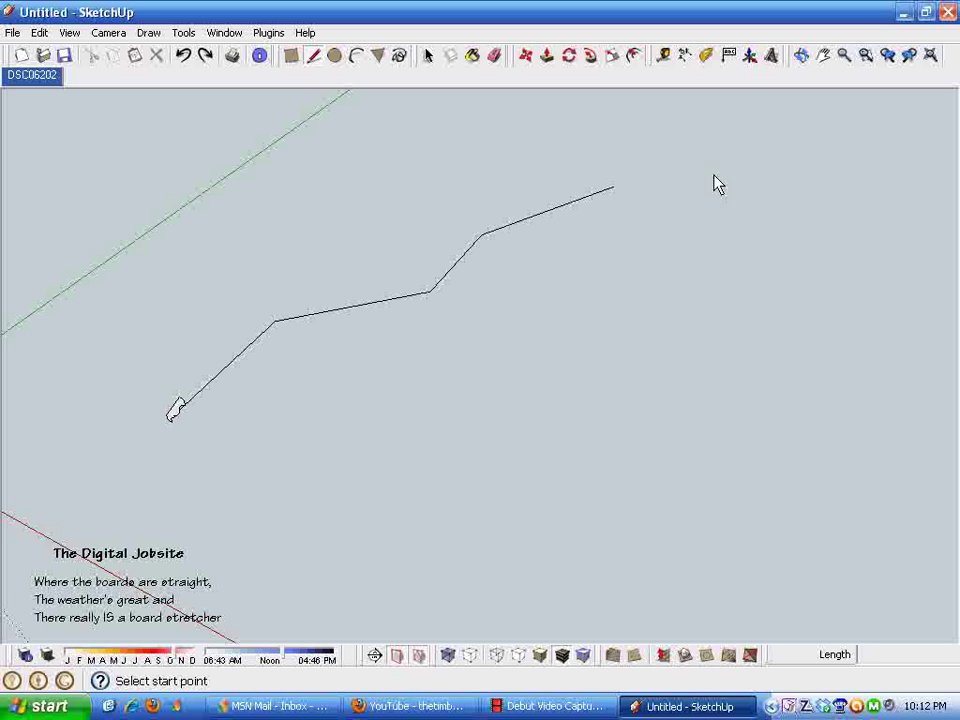
pyautogui.click(613, 187)
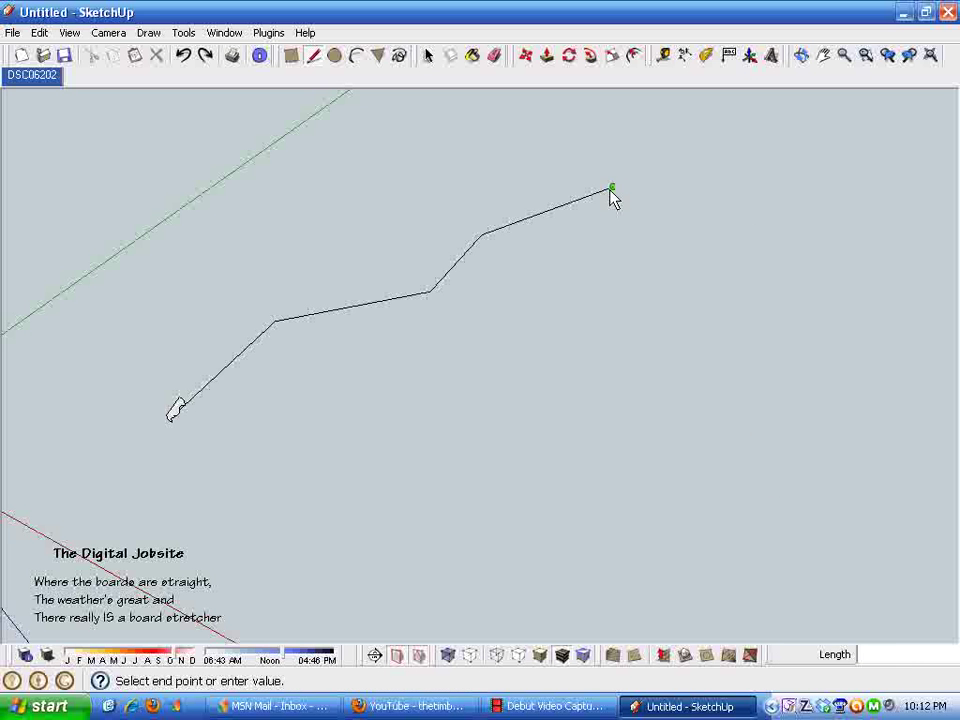
pyautogui.click(664, 122)
pyautogui.click(863, 168)
pyautogui.moveTo(818, 282)
pyautogui.mouseDown(button='middle')
pyautogui.moveTo(778, 298)
pyautogui.moveTo(604, 441)
pyautogui.moveTo(527, 354)
pyautogui.moveTo(549, 268)
pyautogui.moveTo(549, 328)
pyautogui.moveTo(594, 379)
pyautogui.moveTo(492, 508)
pyautogui.moveTo(407, 529)
pyautogui.moveTo(373, 553)
pyautogui.mouseUp(button='middle')
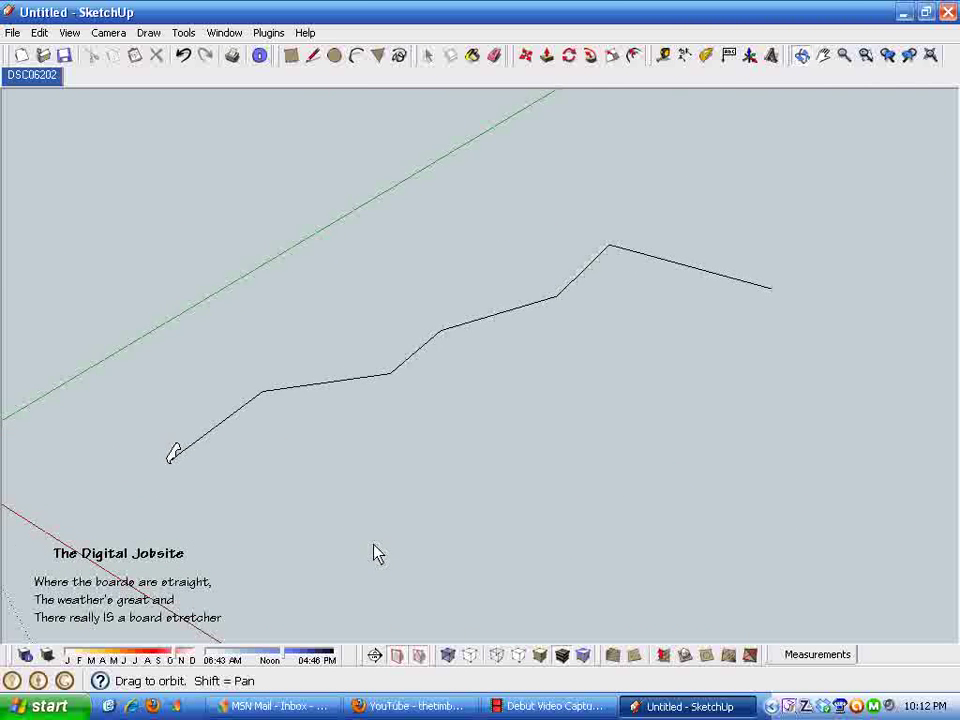
# Undo and redo the last new segment, checking it from a low side view.
pyautogui.click(183, 57)
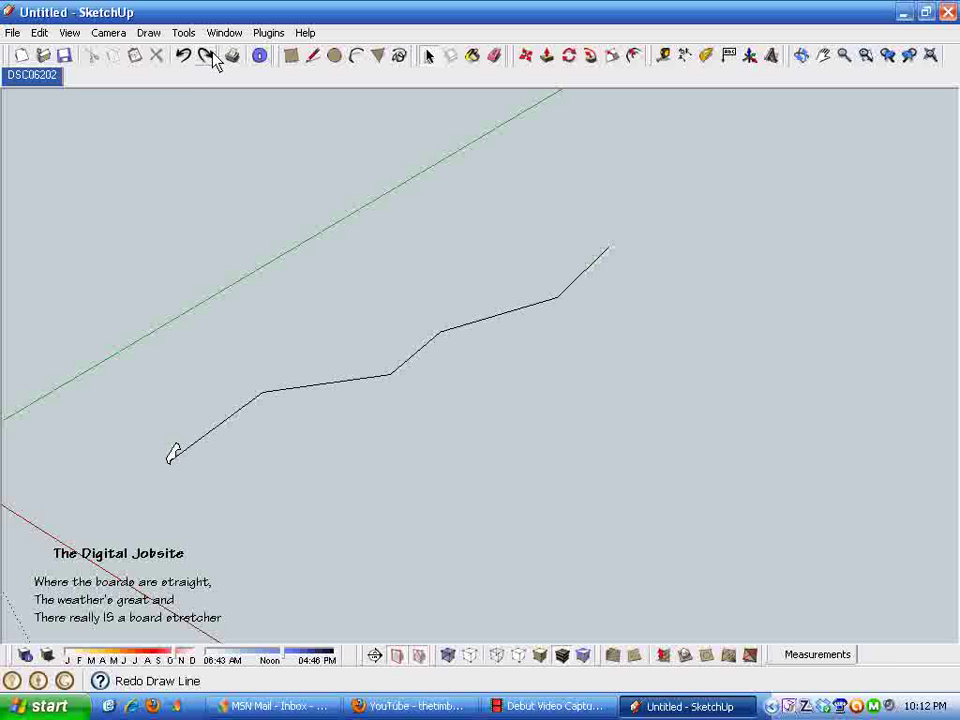
pyautogui.click(205, 56)
pyautogui.moveTo(544, 469); pyautogui.dragTo(579, 453, button='middle')
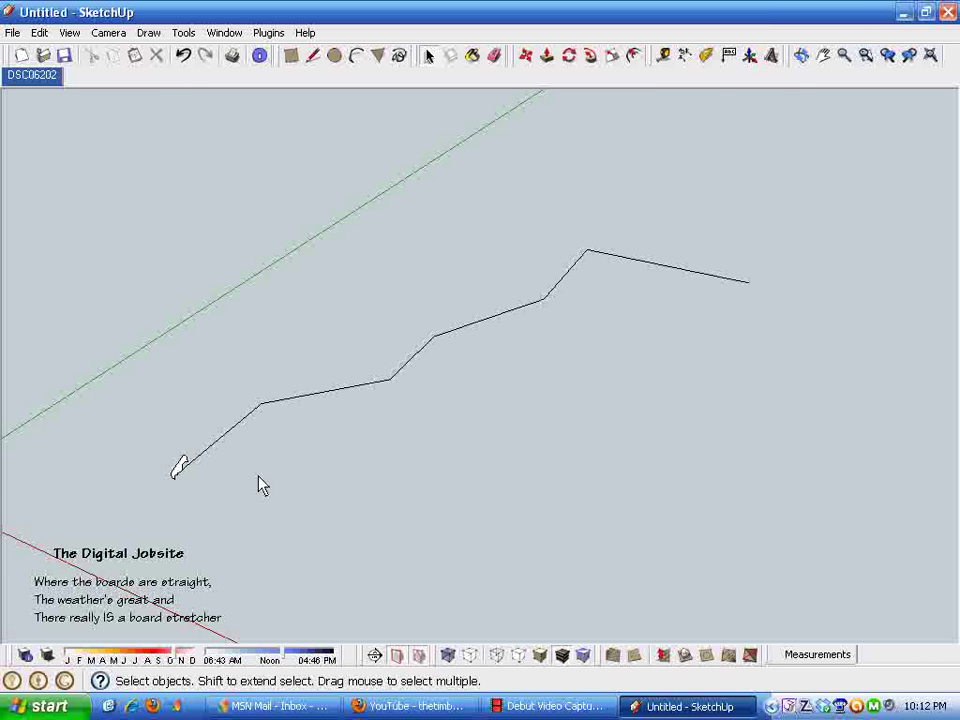
# Explode the profile group into loose geometry and select the whole extended path without the profile.
pyautogui.scroll(3, 236, 481)
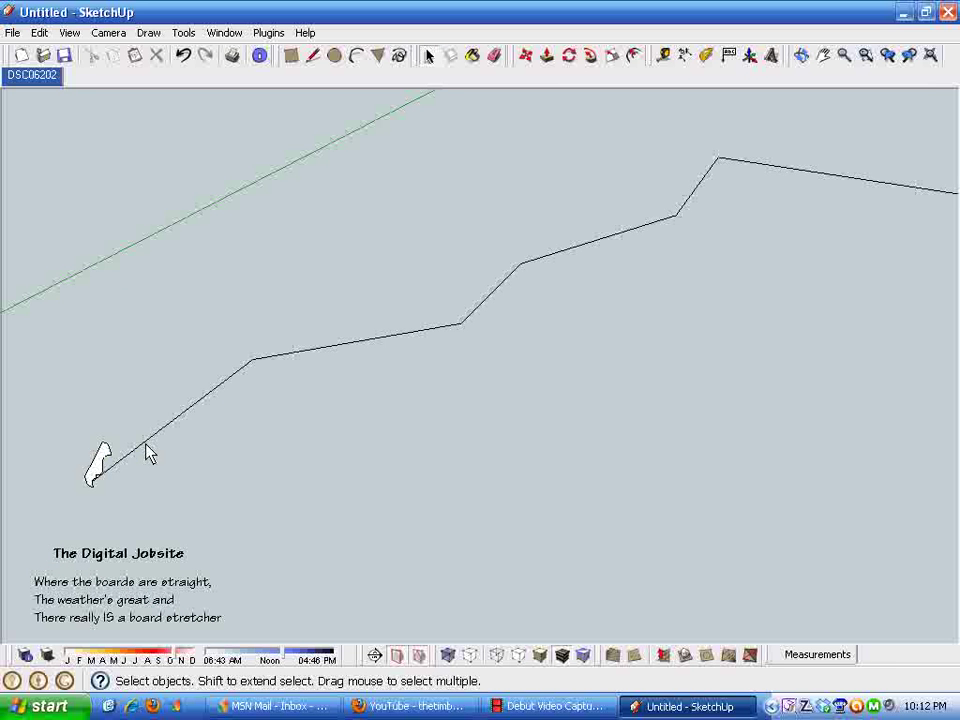
pyautogui.tripleClick(146, 452)
pyautogui.moveTo(186, 455); pyautogui.dragTo(332, 444, button='middle')
pyautogui.click(207, 476)
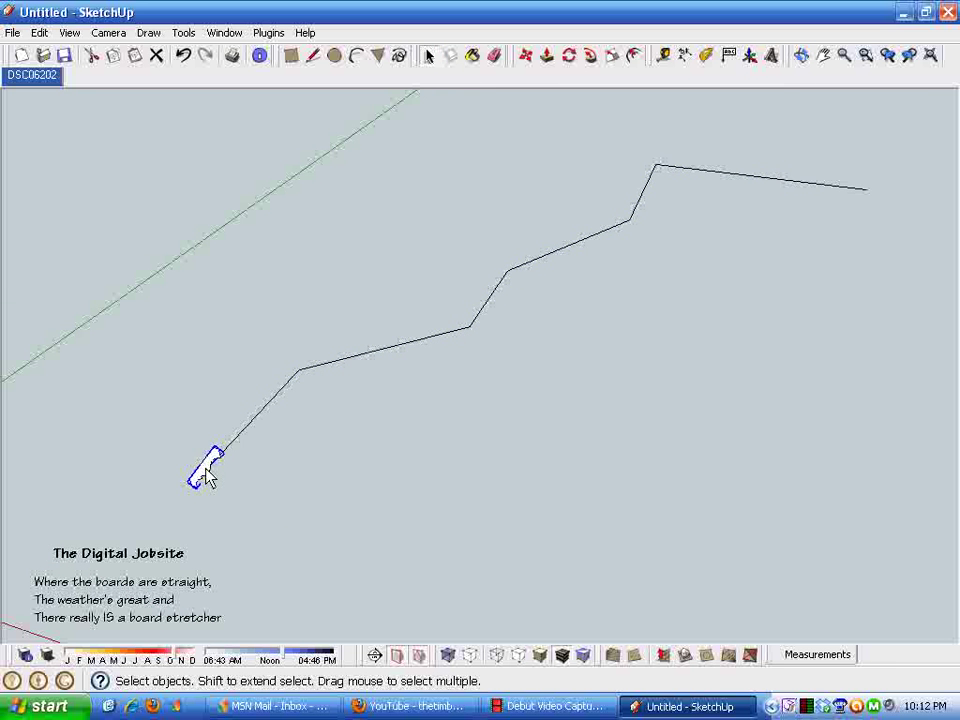
pyautogui.rightClick(207, 476)
pyautogui.click(257, 562)
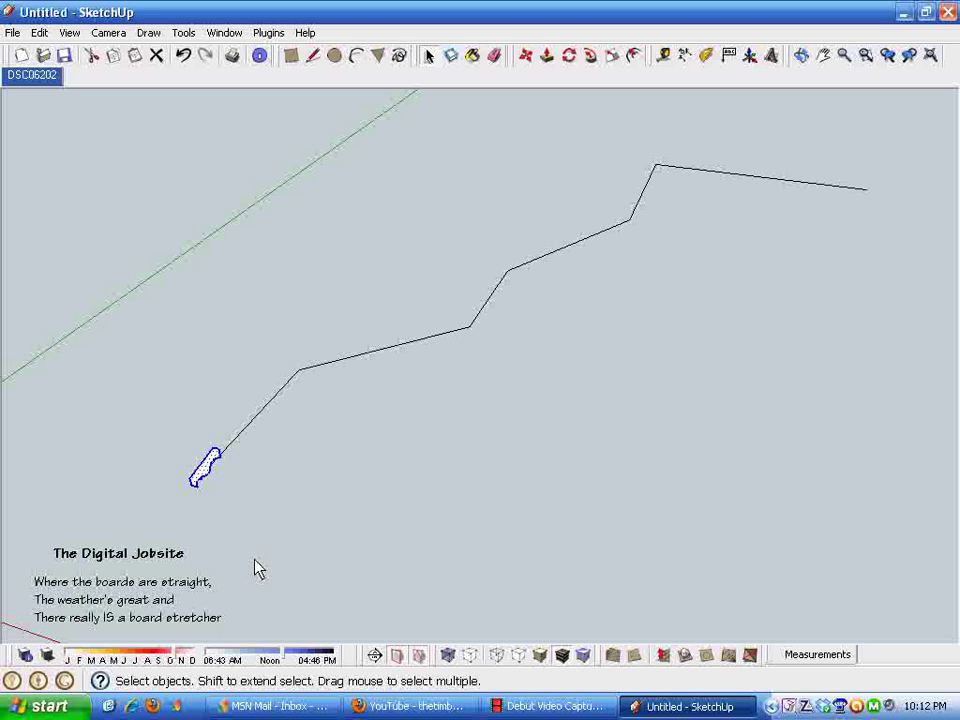
pyautogui.tripleClick(240, 446)
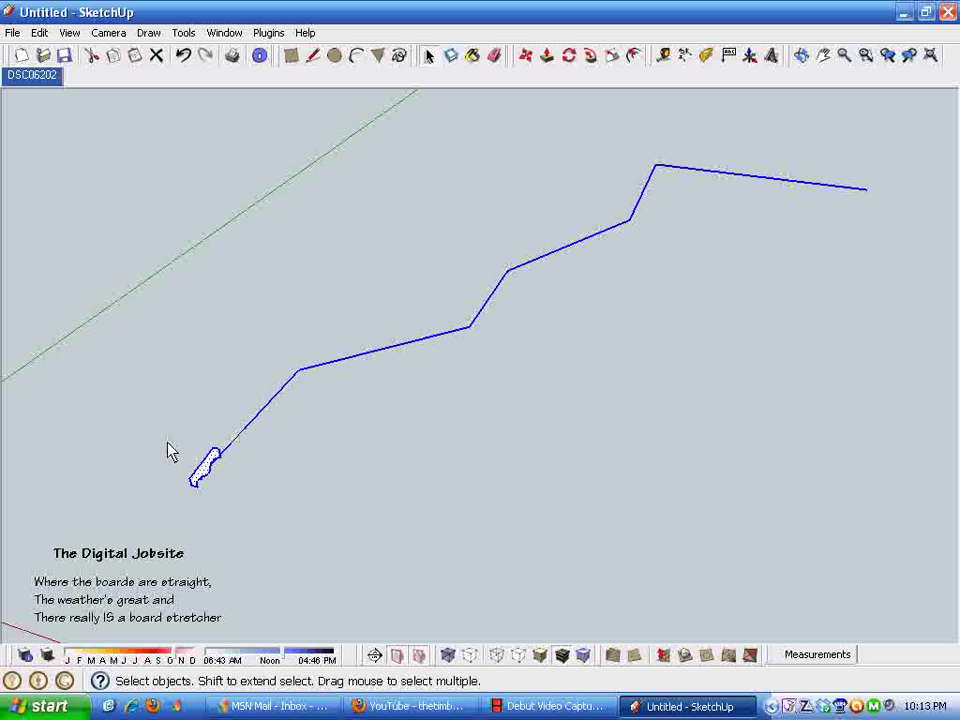
pyautogui.keyDown('shift'); pyautogui.click(205, 468); pyautogui.keyUp('shift')
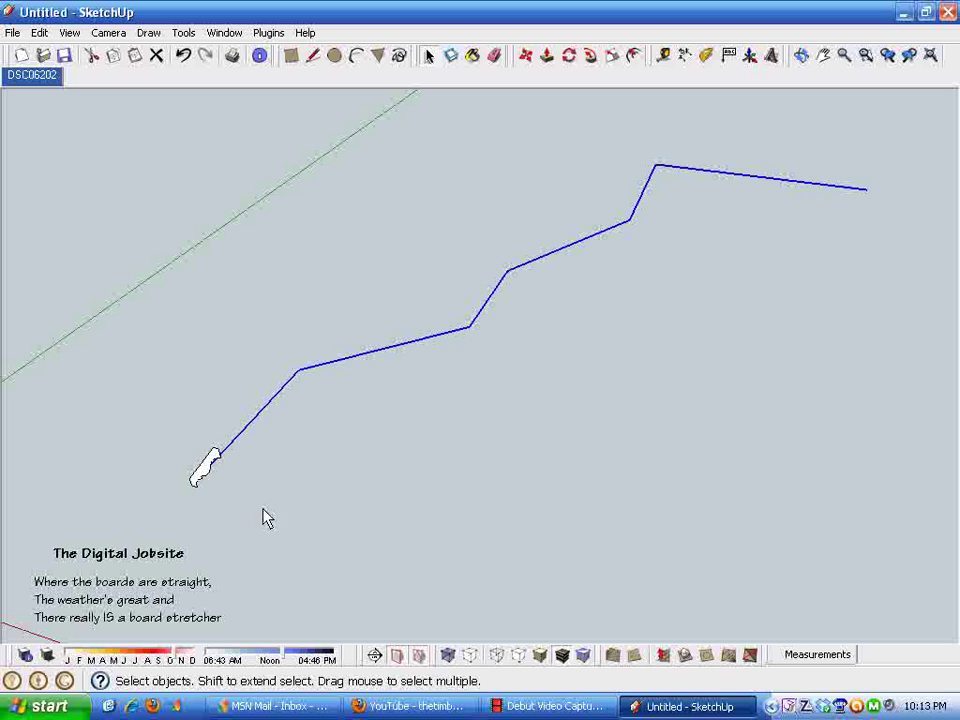
# Sweep the profile face along the extended path with Follow Me, then inspect the mitred corners.
pyautogui.click(591, 57)
pyautogui.scroll(2, 258, 535)
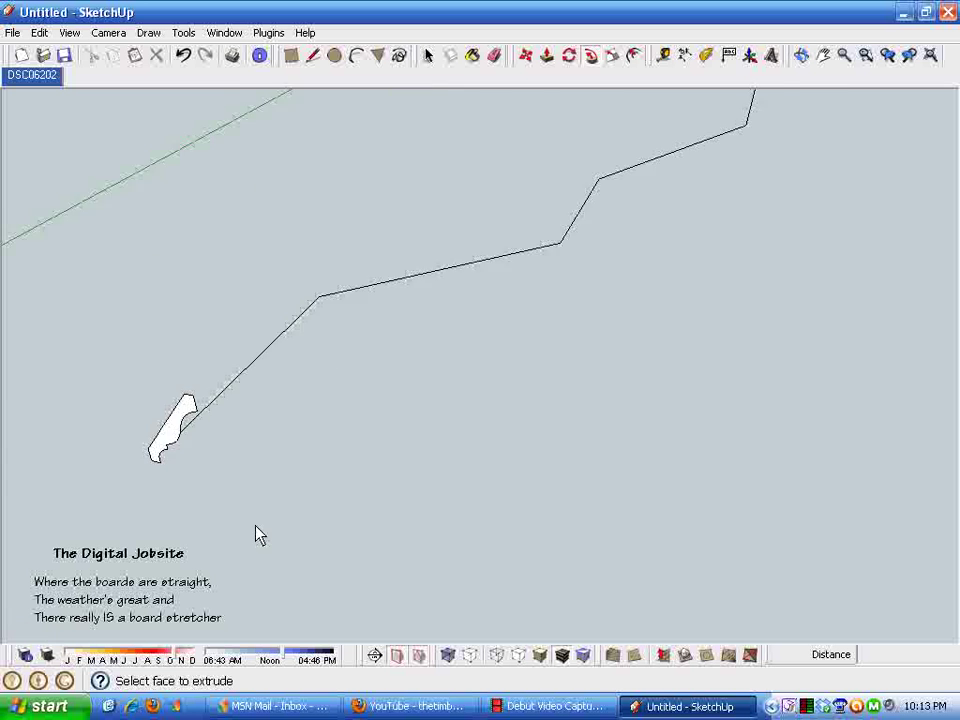
pyautogui.click(159, 426)
pyautogui.moveTo(161, 463); pyautogui.dragTo(199, 450, button='middle')
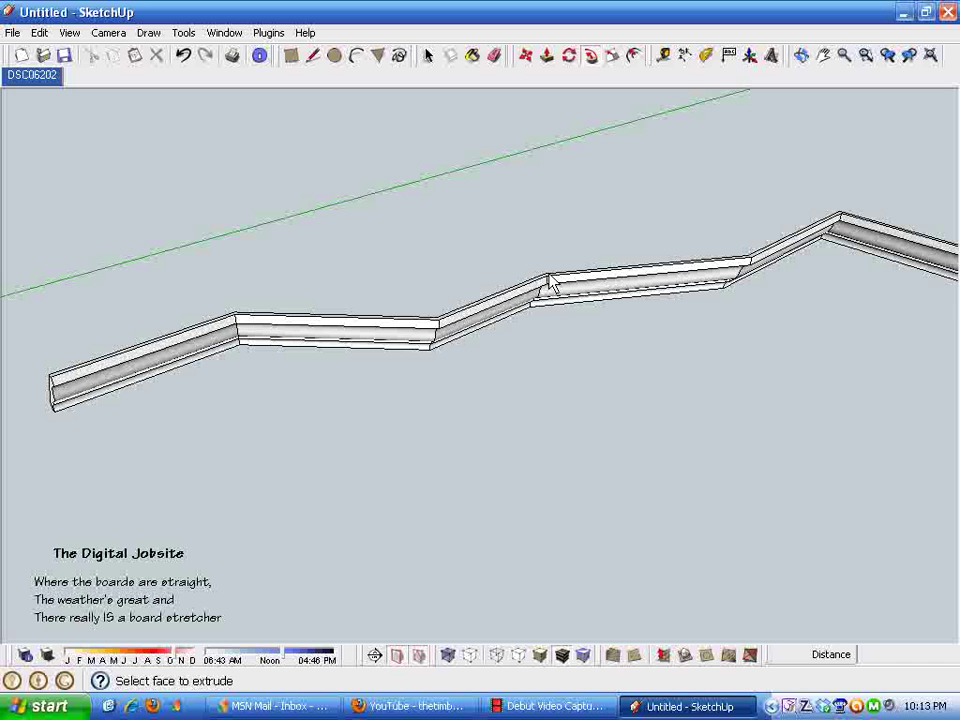
pyautogui.moveTo(564, 317); pyautogui.dragTo(444, 421, button='middle')
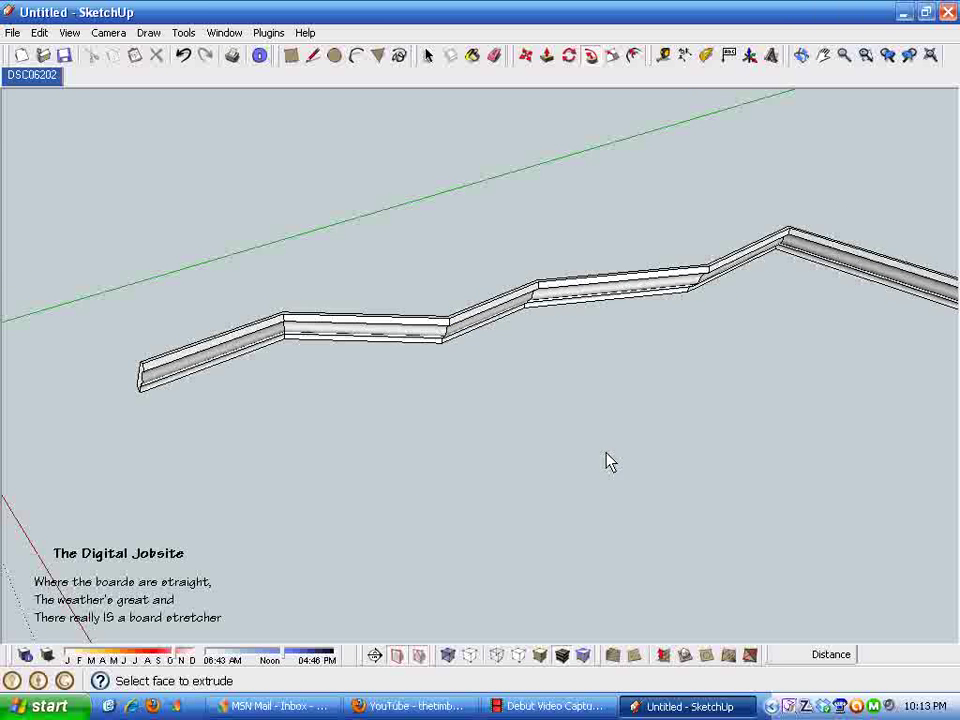
pyautogui.moveTo(483, 483)
pyautogui.mouseDown(button='middle')
pyautogui.moveTo(369, 508)
pyautogui.moveTo(549, 486)
pyautogui.moveTo(718, 352)
pyautogui.moveTo(589, 476)
pyautogui.moveTo(481, 504)
pyautogui.mouseUp(button='middle')
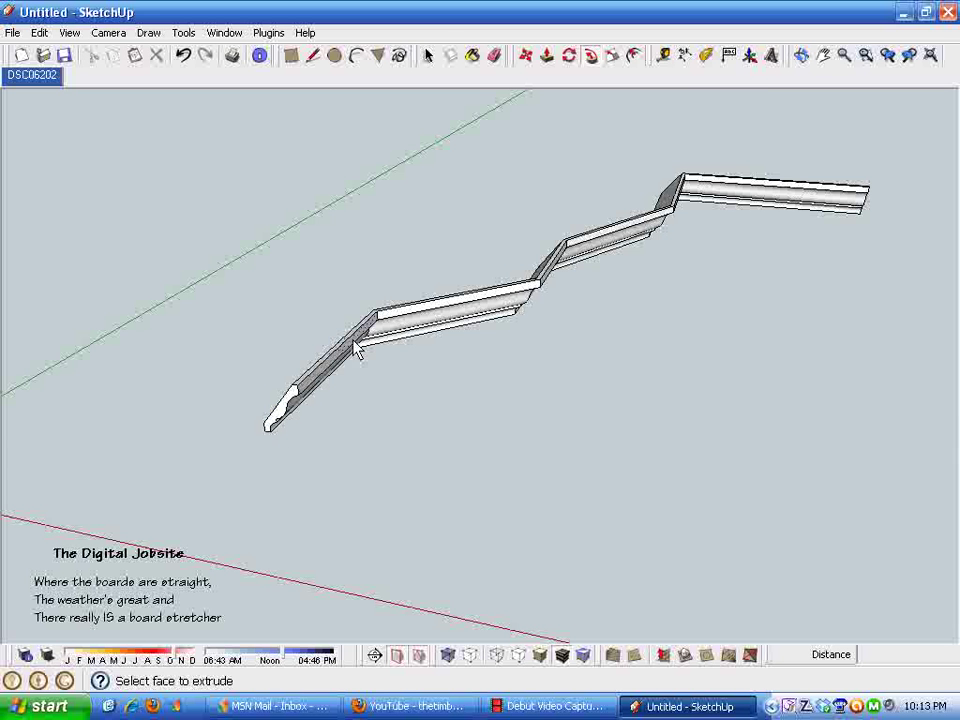
pyautogui.scroll(3, 739, 212)
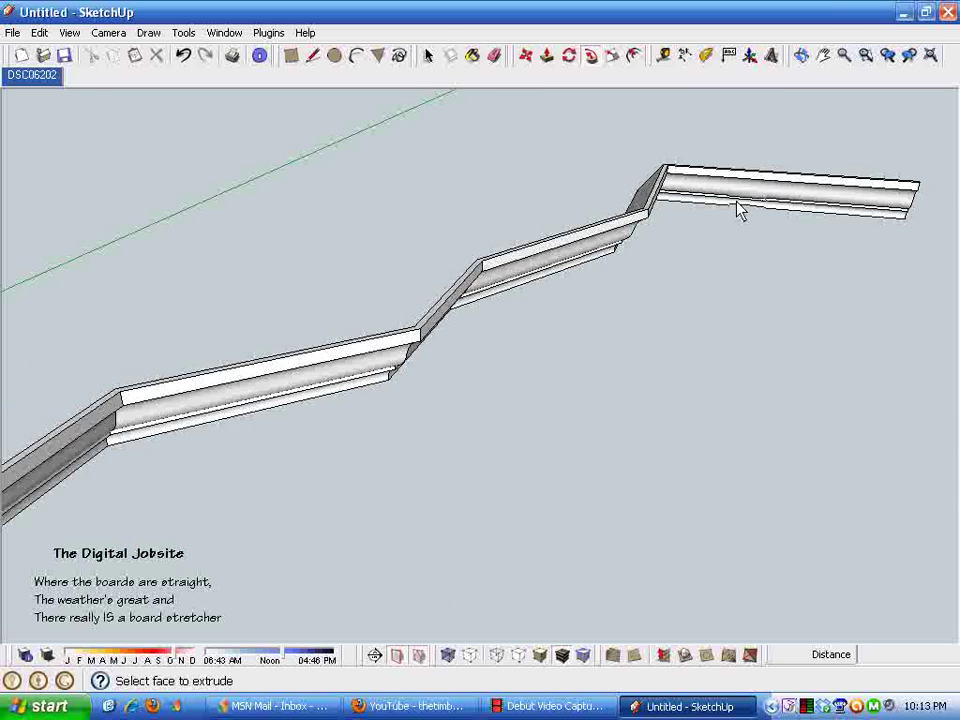
pyautogui.moveTo(735, 251); pyautogui.dragTo(484, 407, button='middle')
pyautogui.scroll(-1, 484, 407)
pyautogui.scroll(-2, 485, 408)
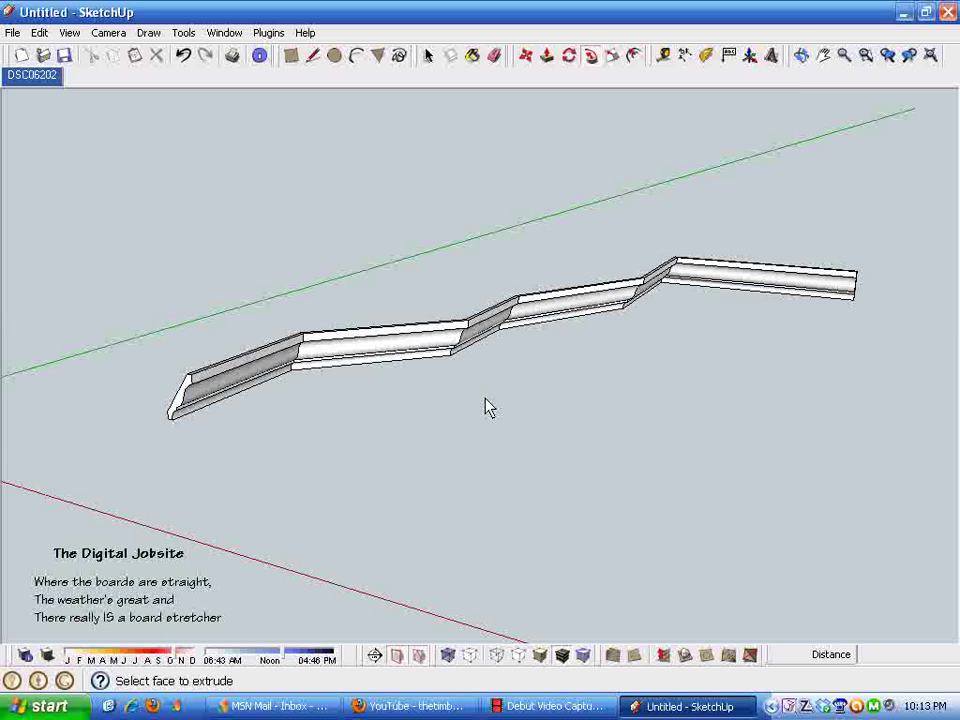